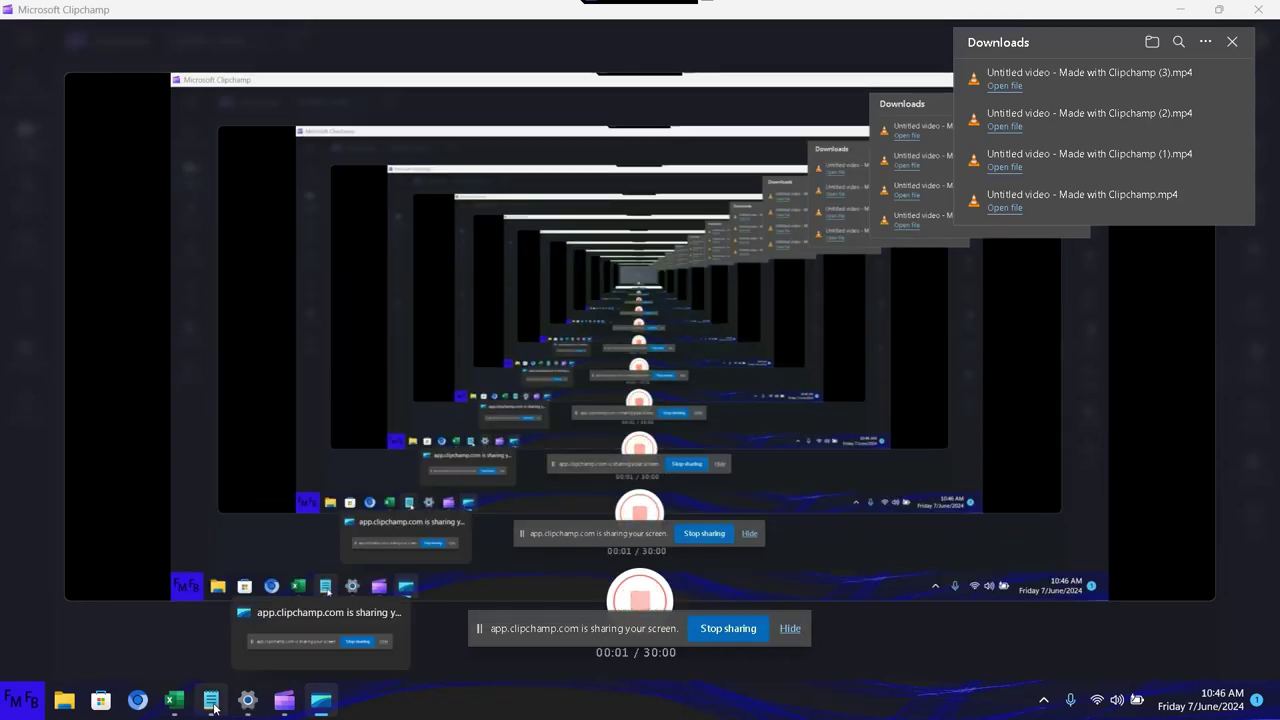
# Open a blank Notepad document from the taskbar
pyautogui.click(212, 704)
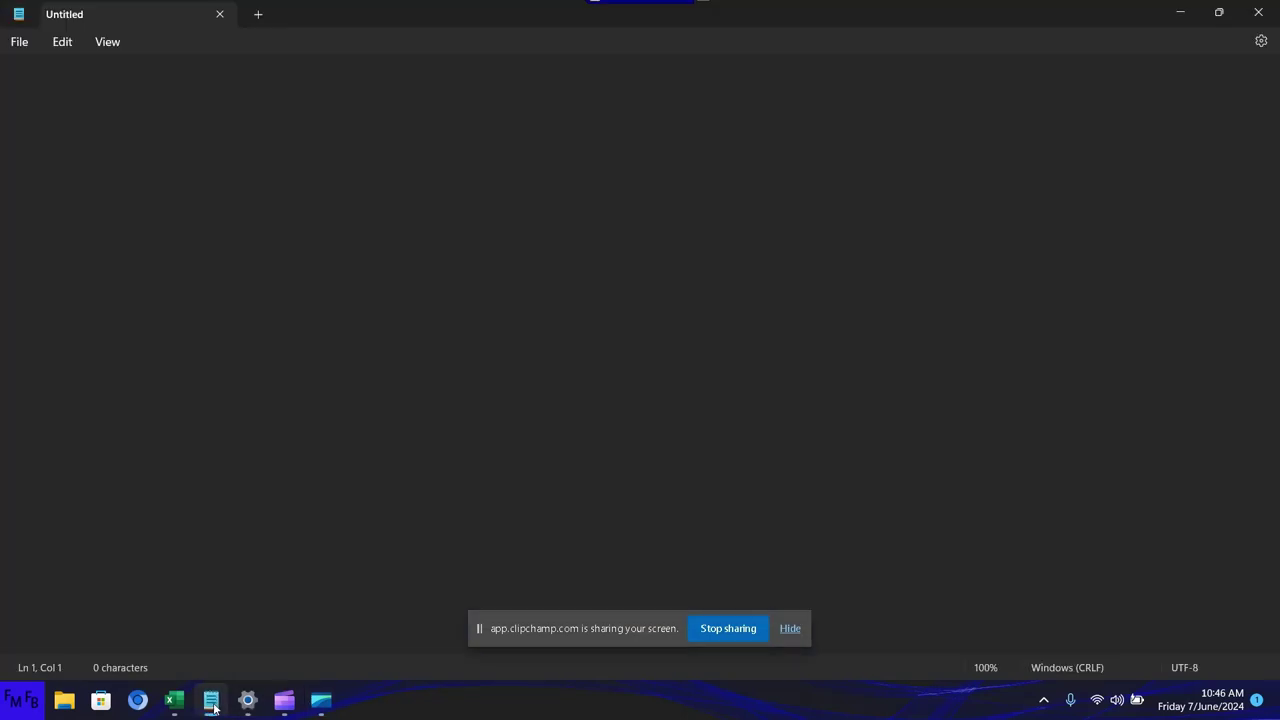
# Type the English intro about building a Pivot table from 2 unrelated tables, then begin the Spanish version
pyautogui.write('In this')
pyautogui.write(' video, I')
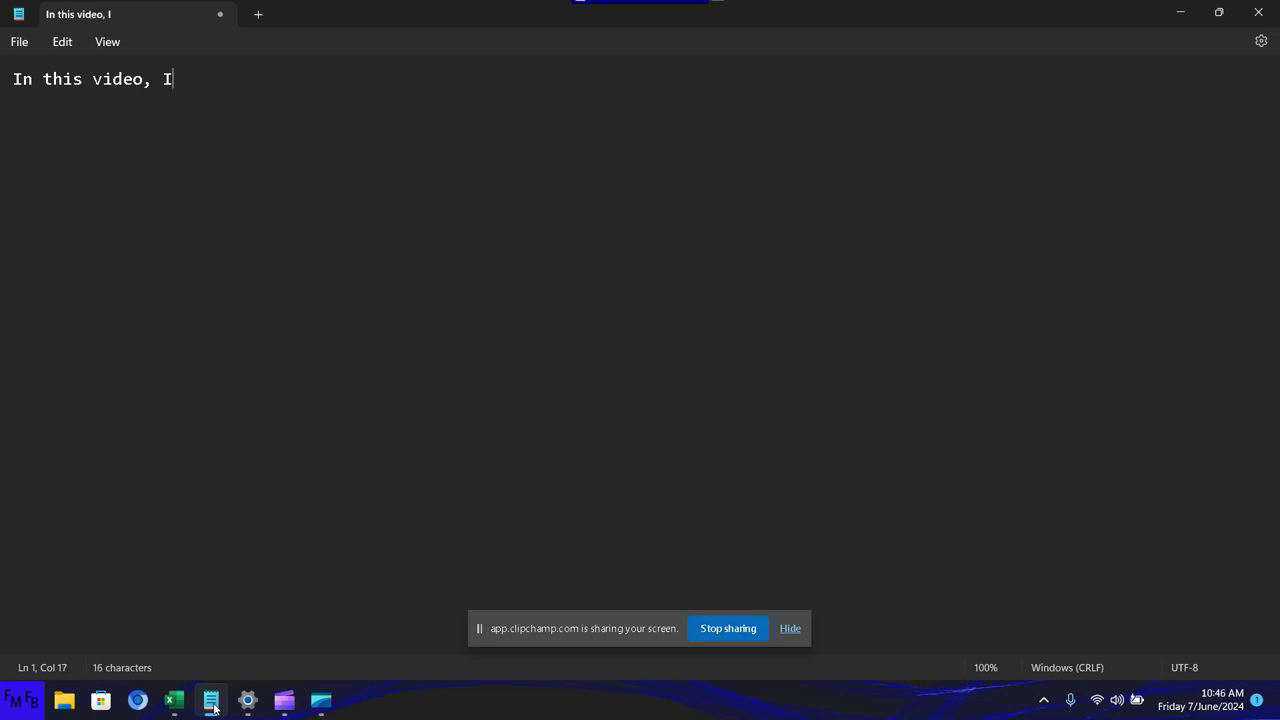
pyautogui.write(' will show ')
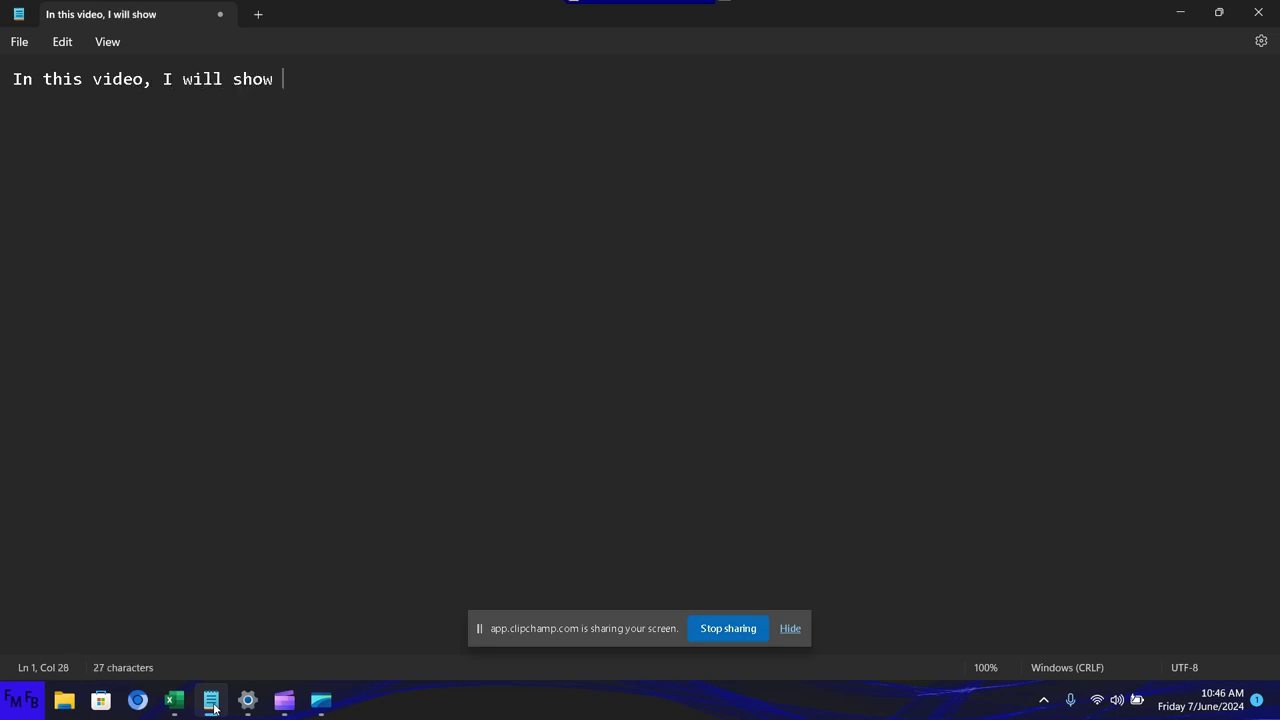
pyautogui.write('you h')
pyautogui.write('ow to ')
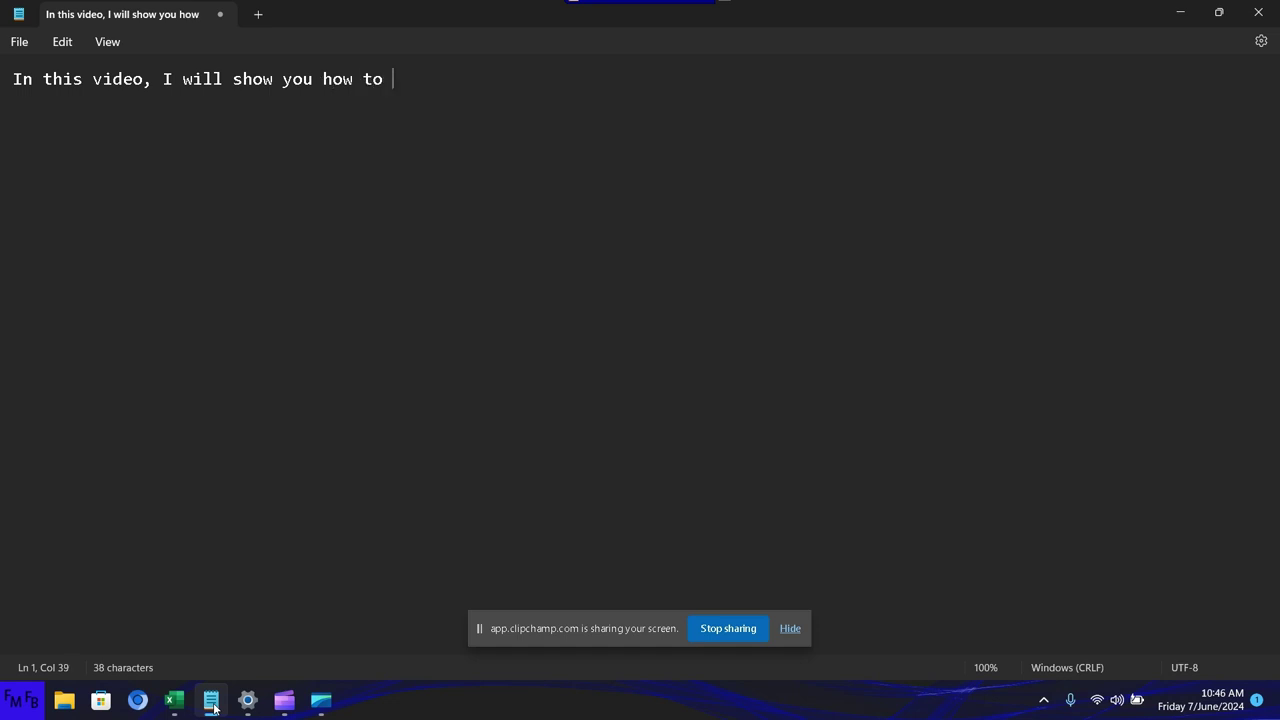
pyautogui.write('create a ')
pyautogui.write('Pivot t')
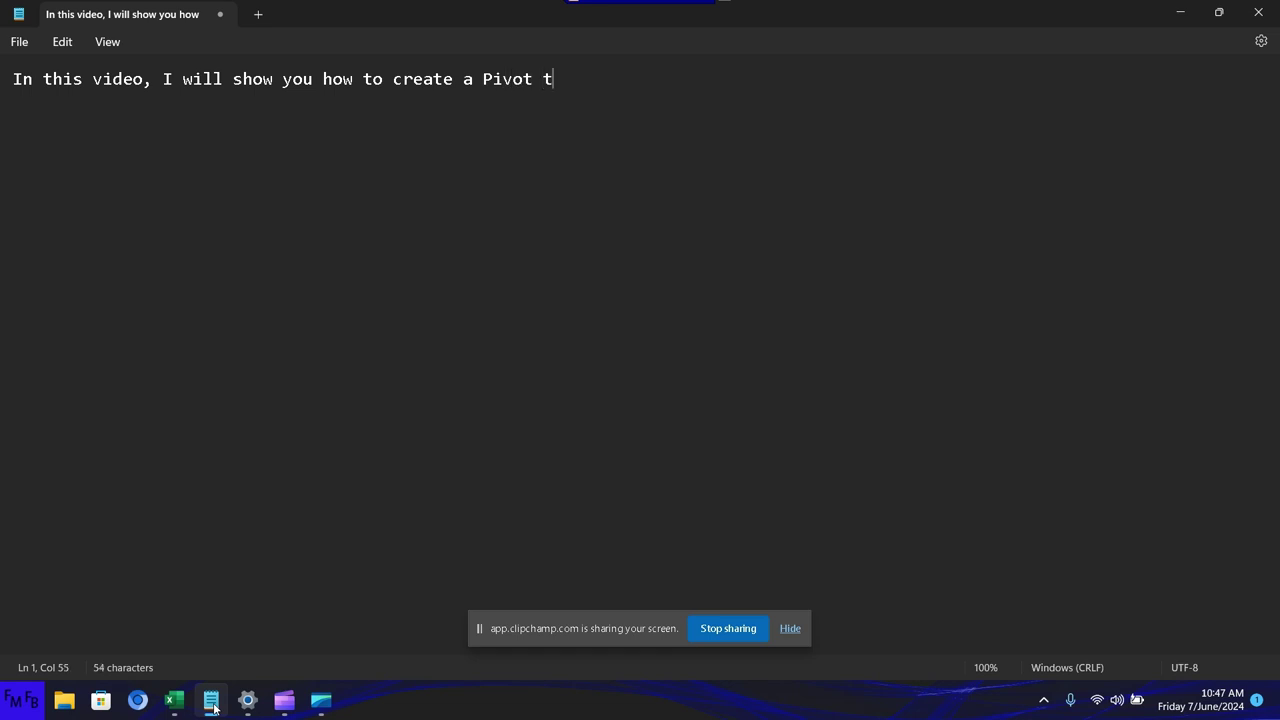
pyautogui.write('able fr')
pyautogui.press('BackSpace')
pyautogui.press('BackSpace')
pyautogui.write('b')
pyautogui.write('y using ')
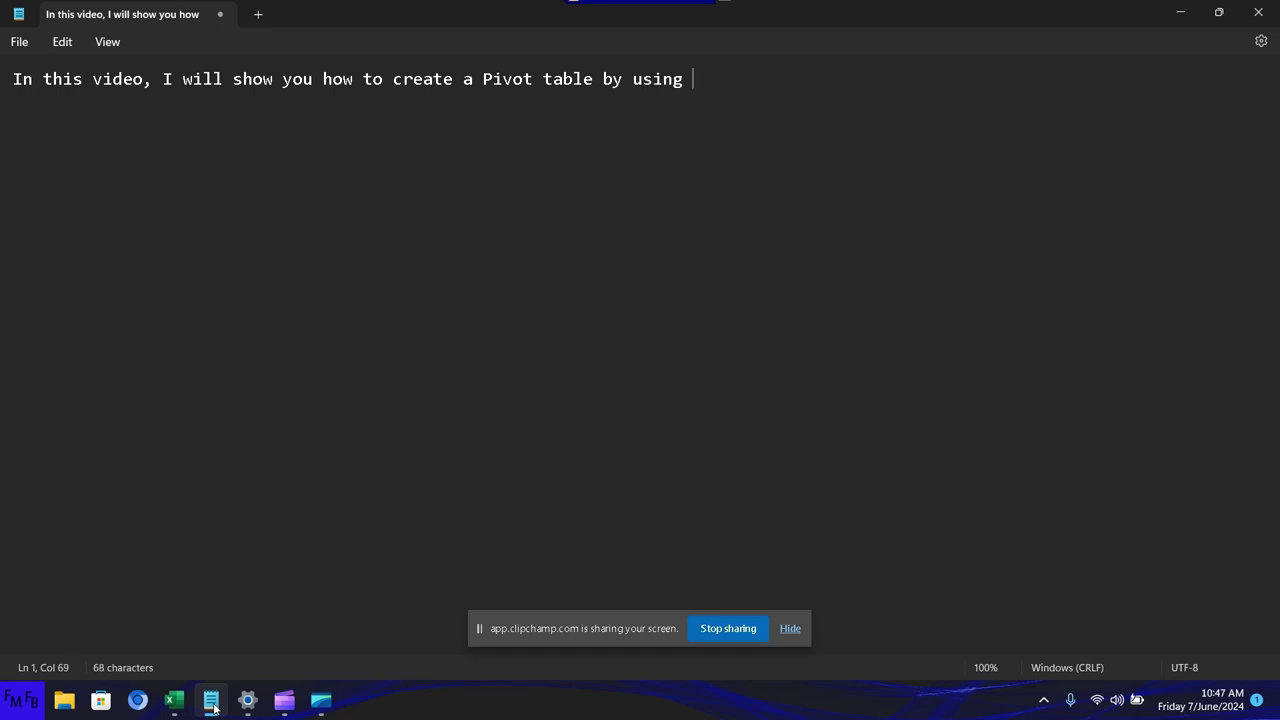
pyautogui.write('datafrom 2 ')
pyautogui.write('unrela')
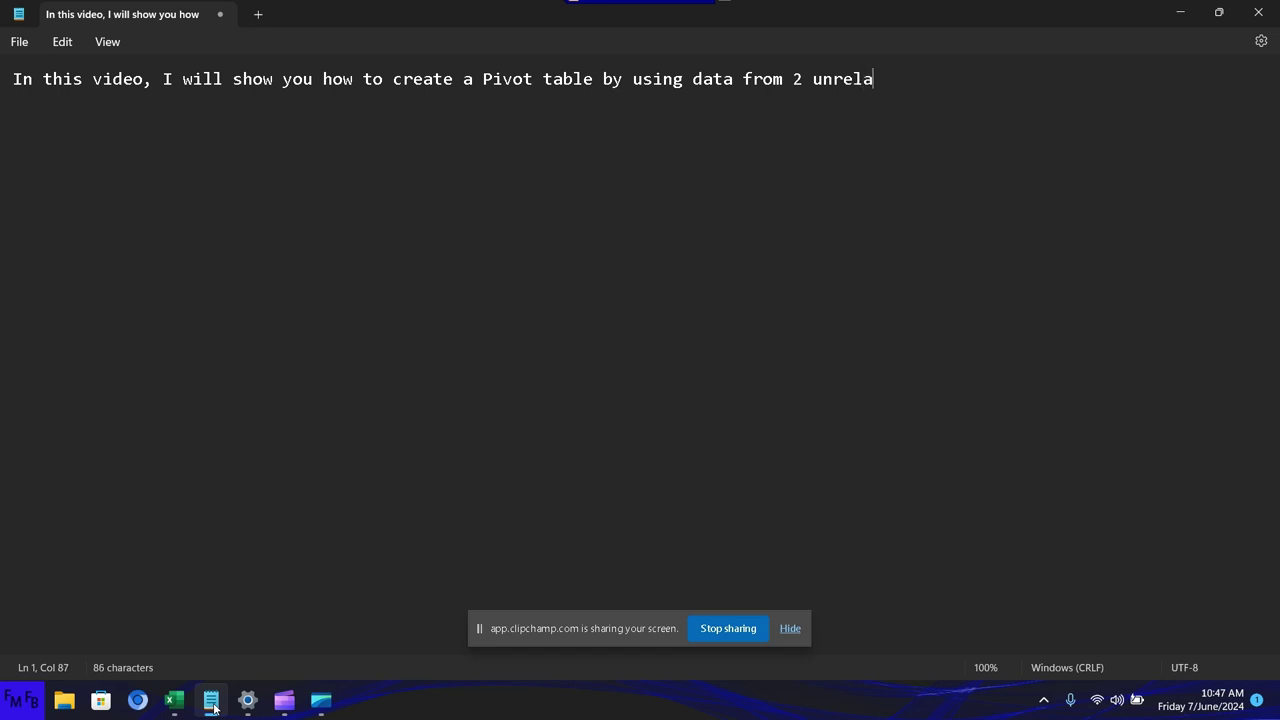
pyautogui.write('tedtabl')
pyautogui.write('esin ')
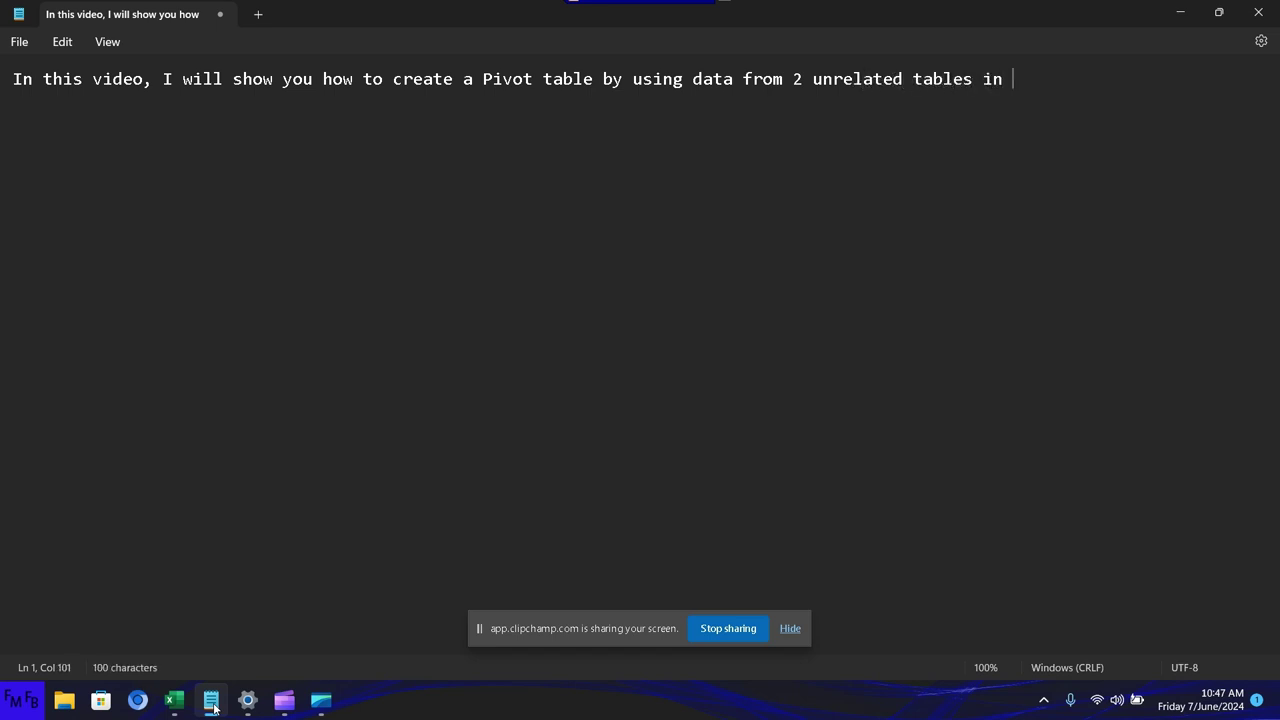
pyautogui.write('Exce')
pyautogui.write('./')
pyautogui.write('E')
pyautogui.write('n este video')
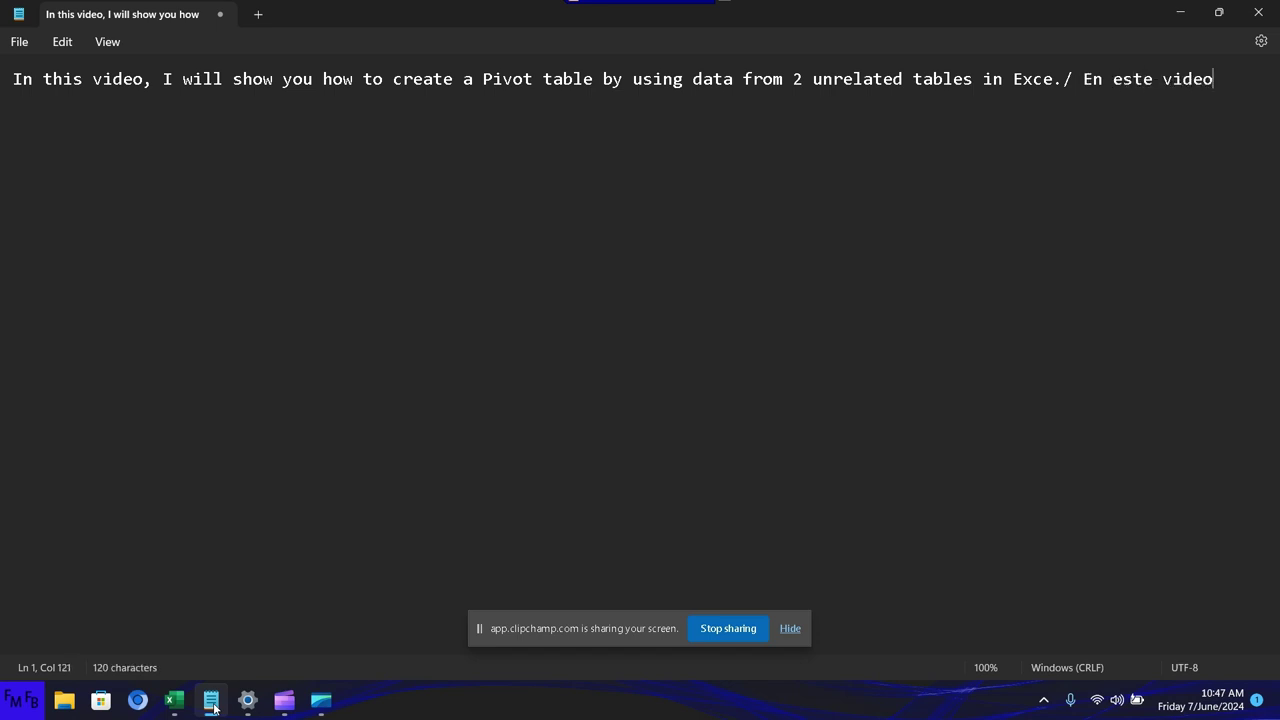
pyautogui.write(', yo les m')
pyautogui.write('ostrar')
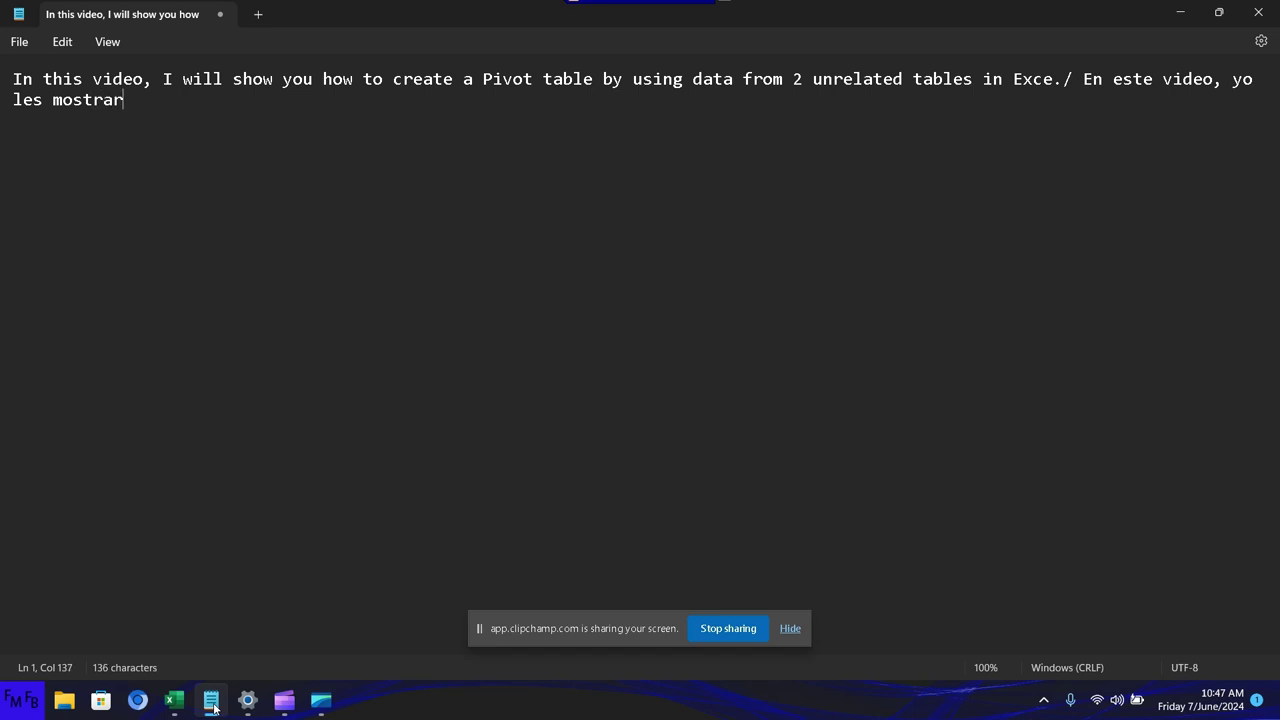
pyautogui.write('écomo ')
pyautogui.write('crear una')
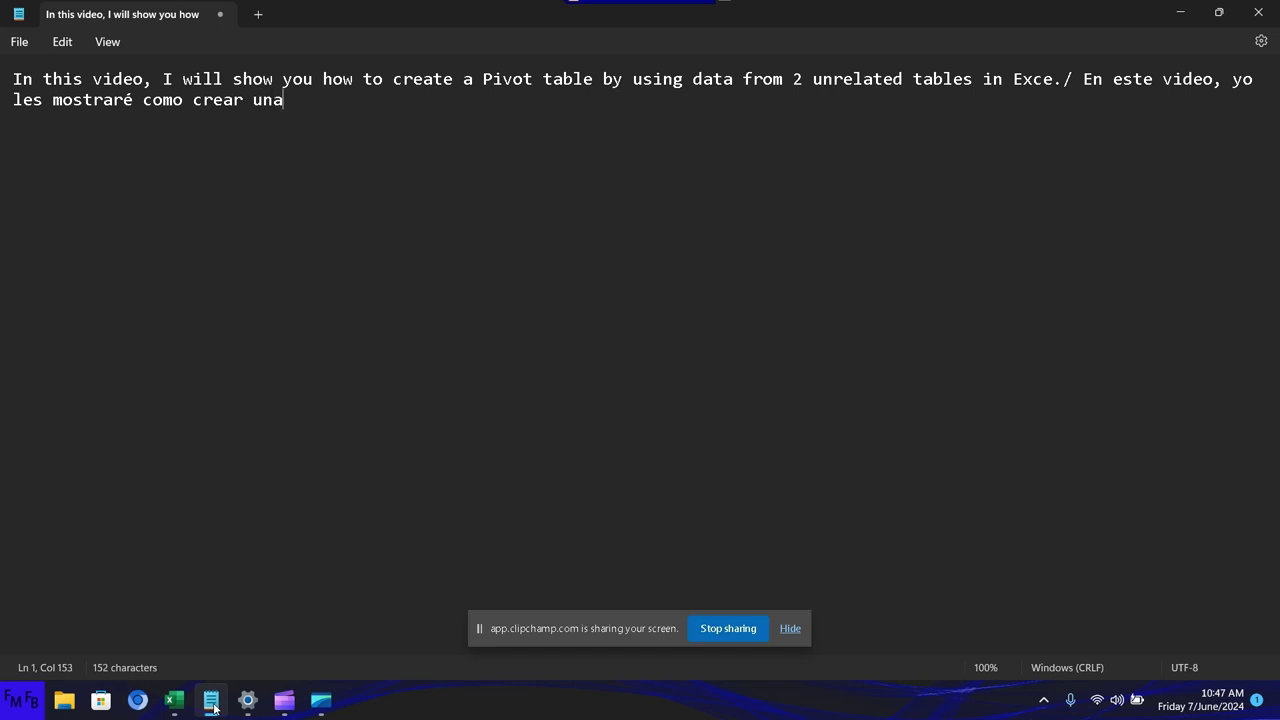
pyautogui.write(' tabla pi')
pyautogui.write('voteusa')
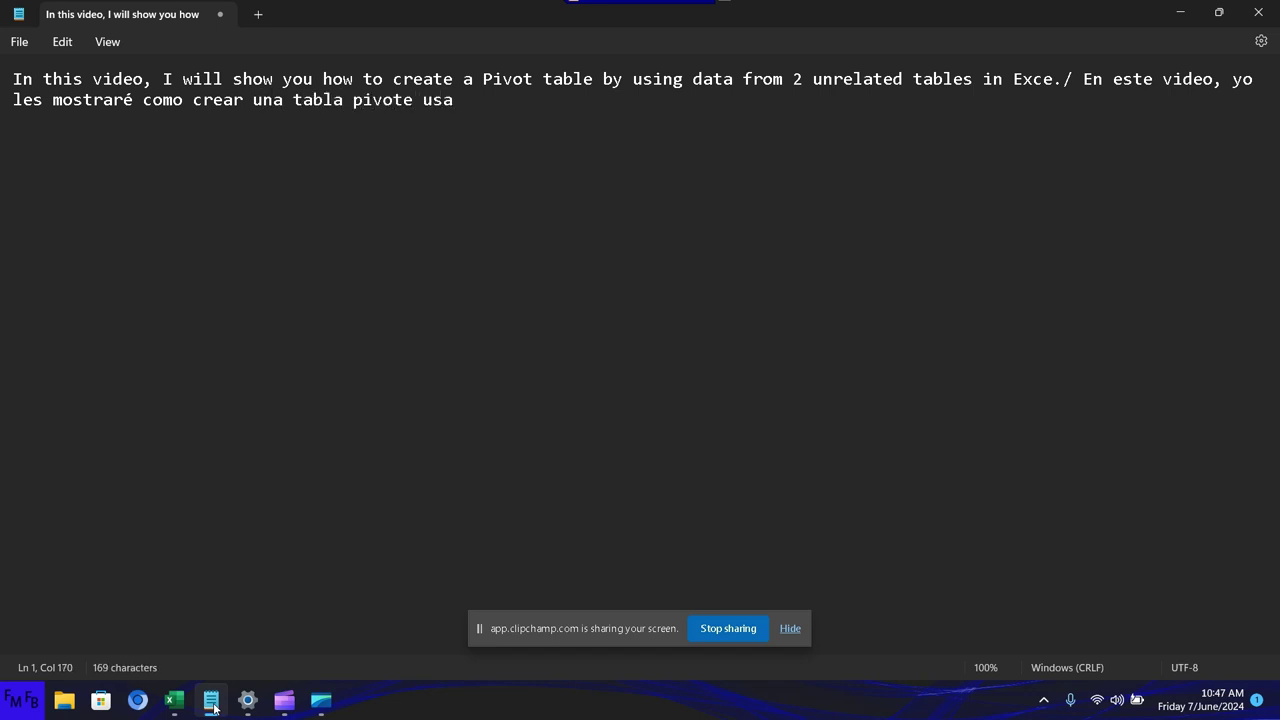
# Finish the Spanish sentence with ', usando información de 2 tablas separadas.'
pyautogui.press('BackSpace')
pyautogui.press('BackSpace')
pyautogui.press('BackSpace')
pyautogui.press('BackSpace')
pyautogui.write('usando inf')
pyautogui.write('ormaci')
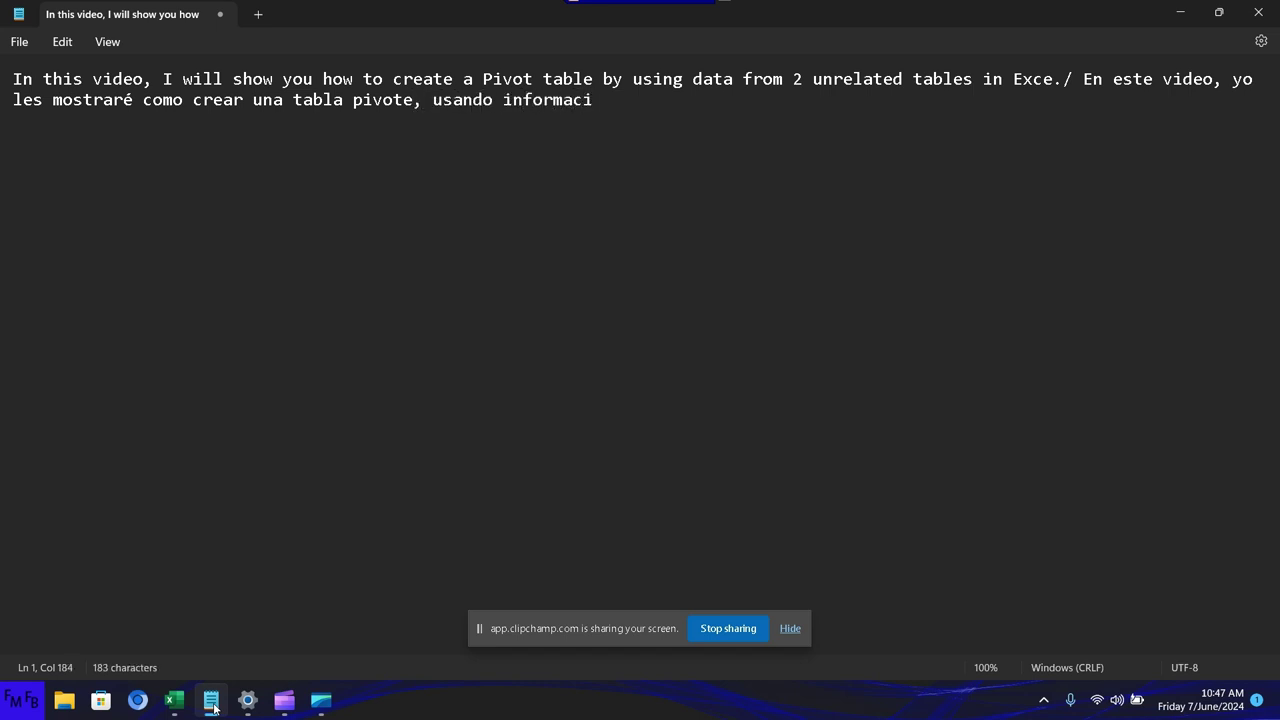
pyautogui.write('ó')
pyautogui.write('n ')
pyautogui.write('de 2 ')
pyautogui.write('tablas ')
pyautogui.write('separ')
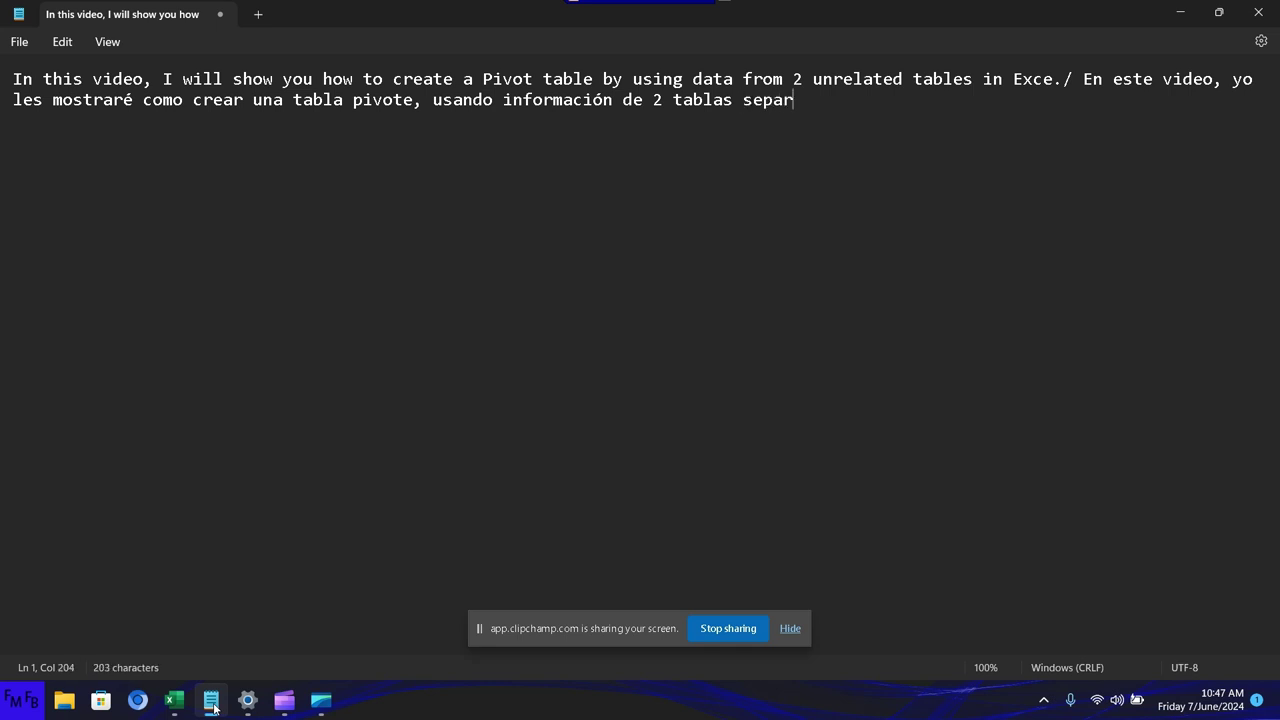
pyautogui.write('adas')
pyautogui.write('.')
# Switch to Prueba.xlsx, close Queries & Connections, and delete the old Names/Data list
pyautogui.click(165, 709)
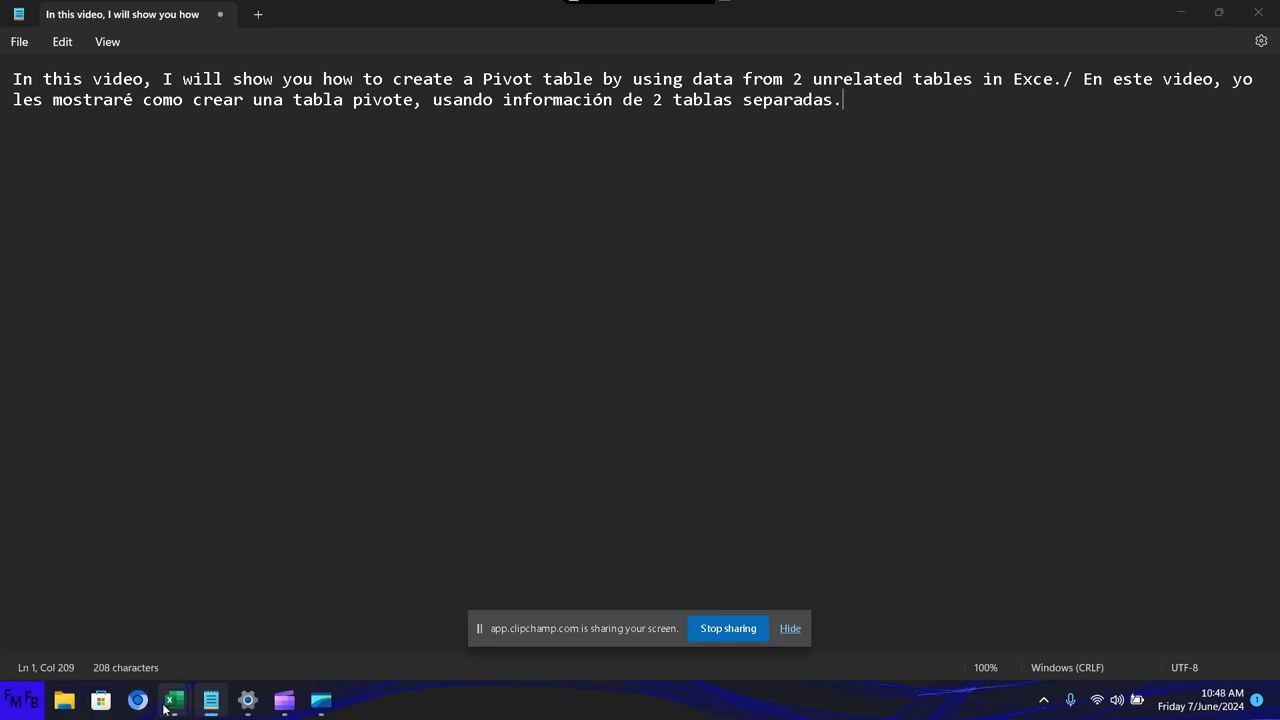
pyautogui.click(203, 629)
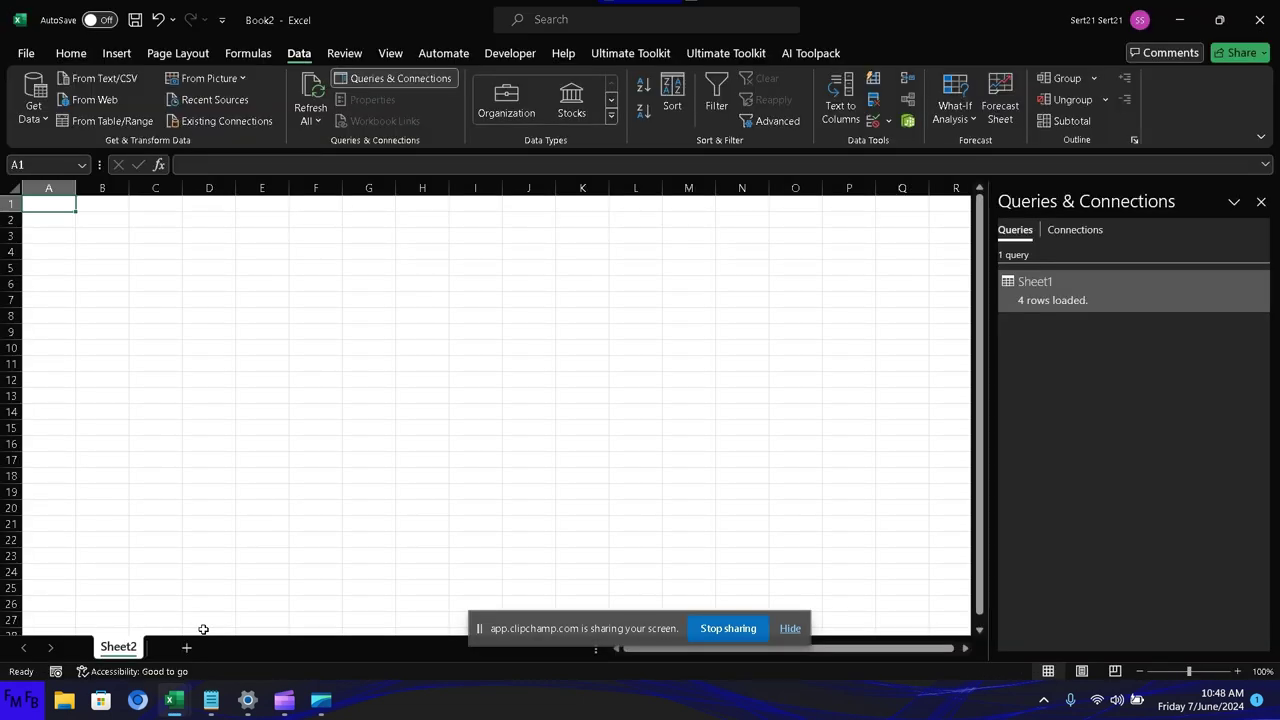
pyautogui.click(1261, 203)
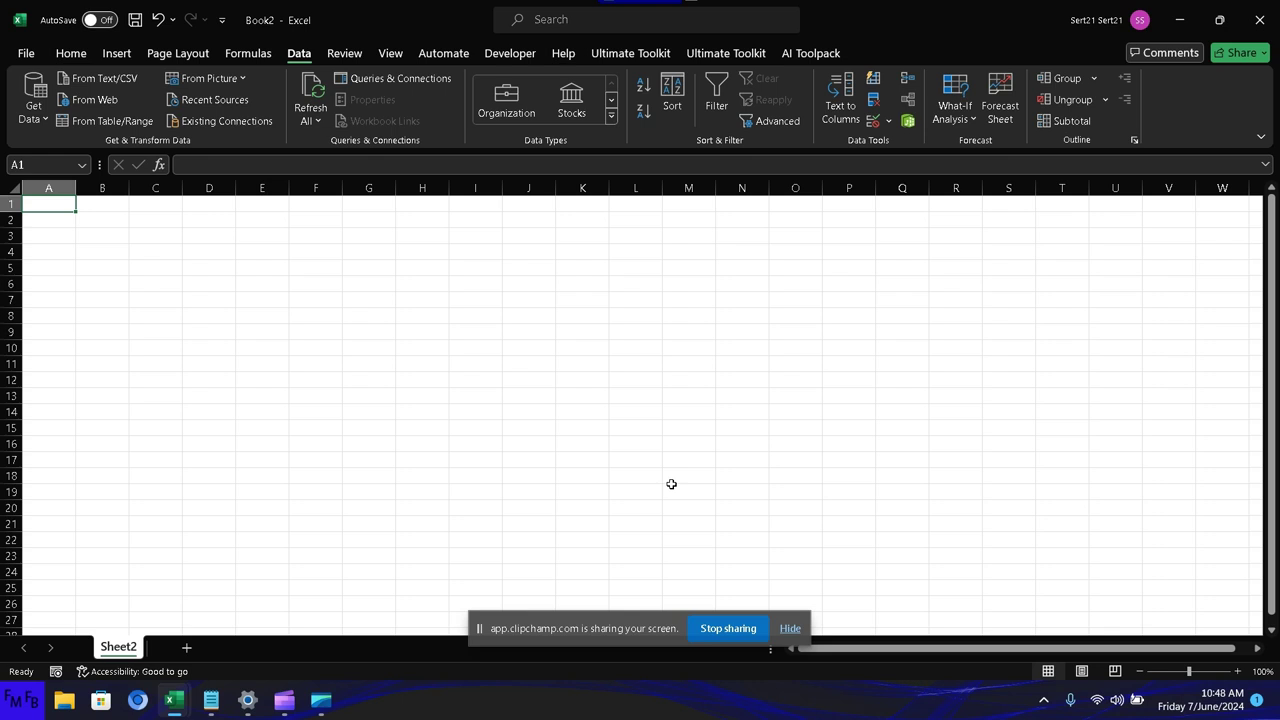
pyautogui.moveTo(173, 700)
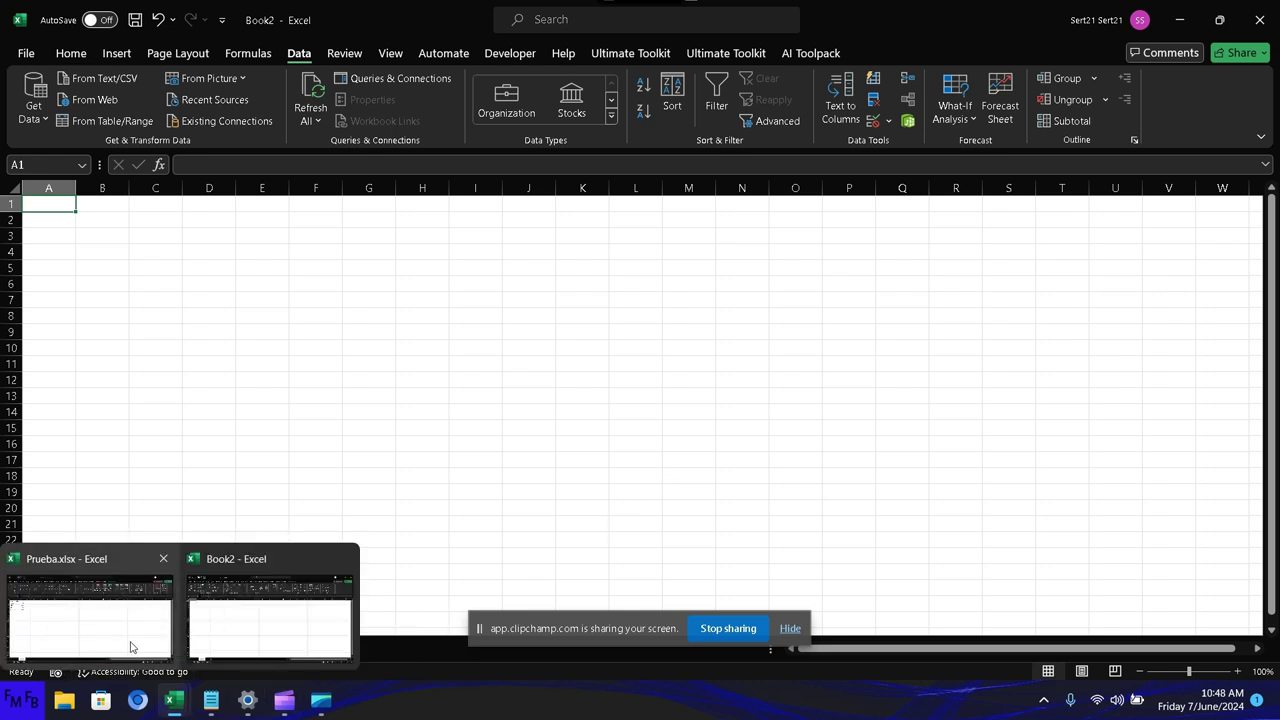
pyautogui.click(130, 647)
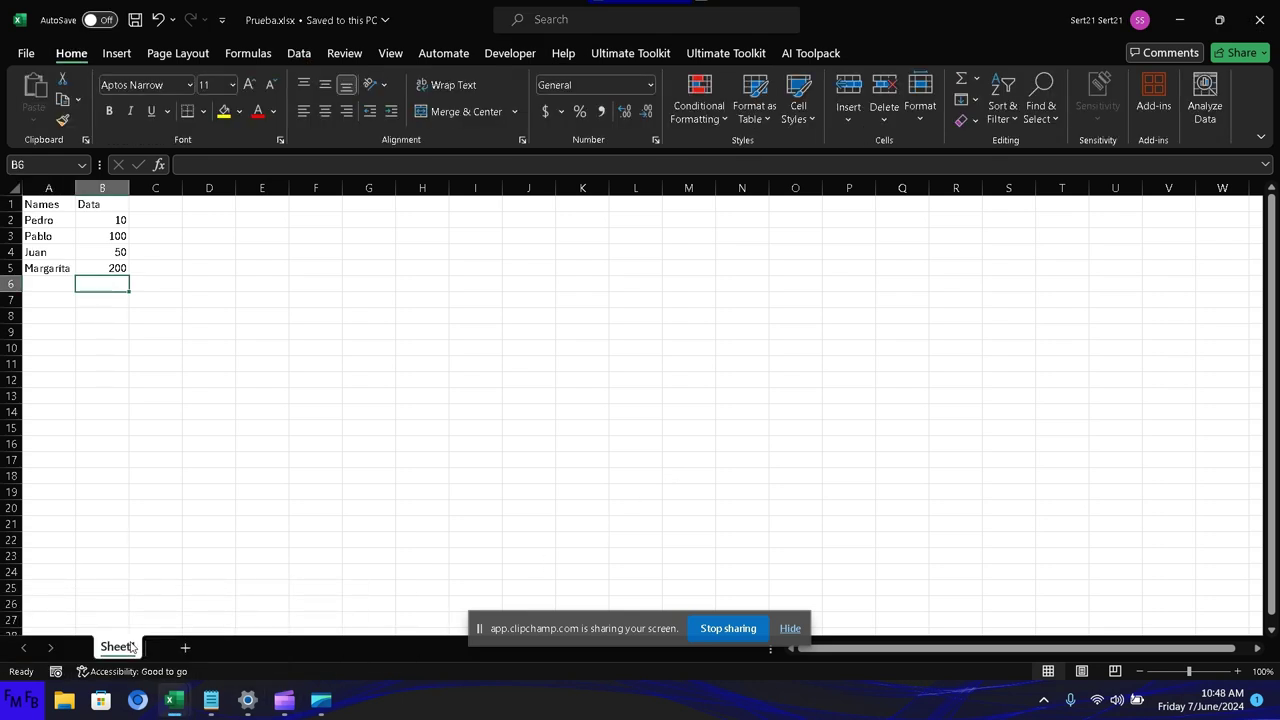
pyautogui.hotkey('ctrl', 'a')
pyautogui.press('Delete')
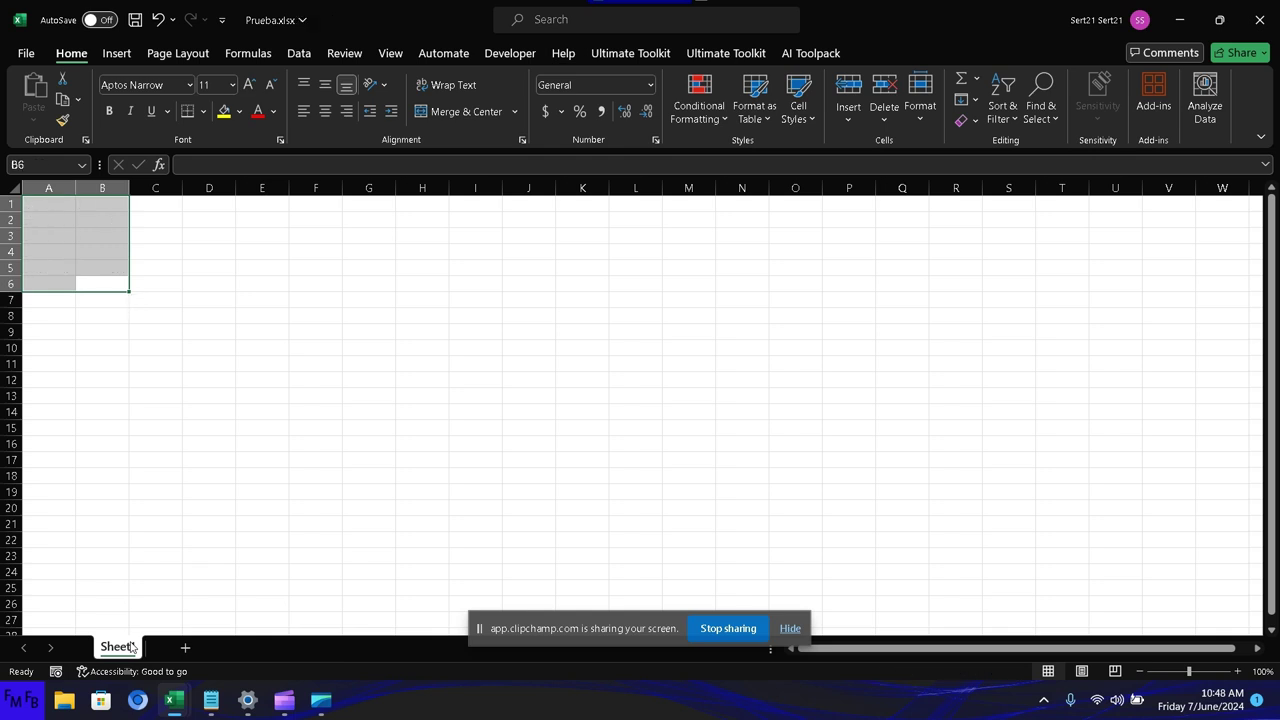
# Enter the headers ID in A1 and Region in B1
pyautogui.press('Left')
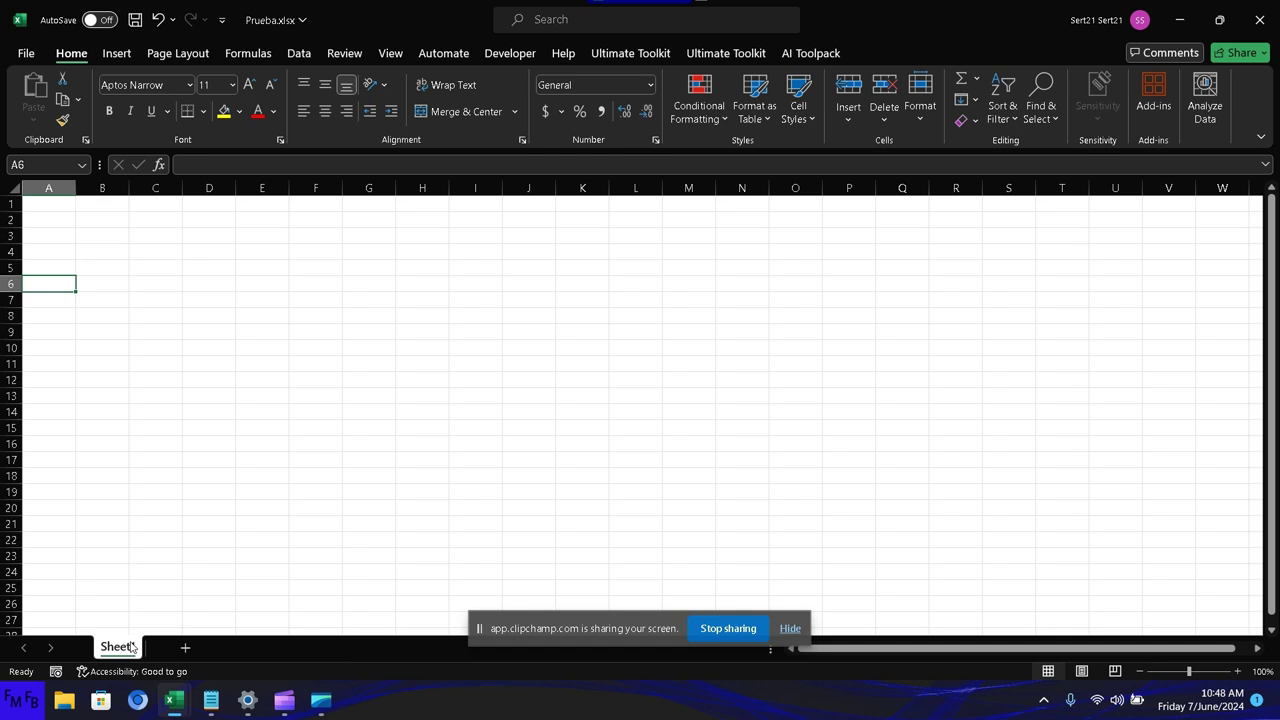
pyautogui.press('Up')
pyautogui.press('Up')
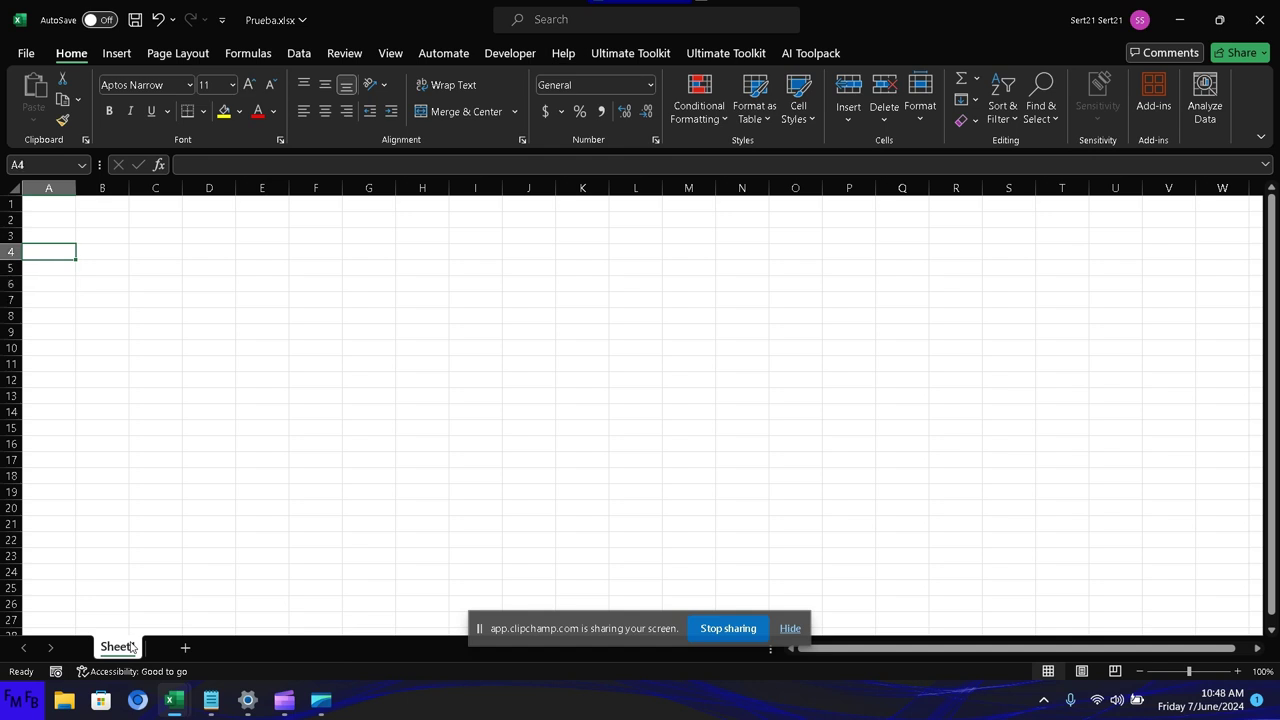
pyautogui.press('Up')
pyautogui.press('Up')
pyautogui.press('Up')
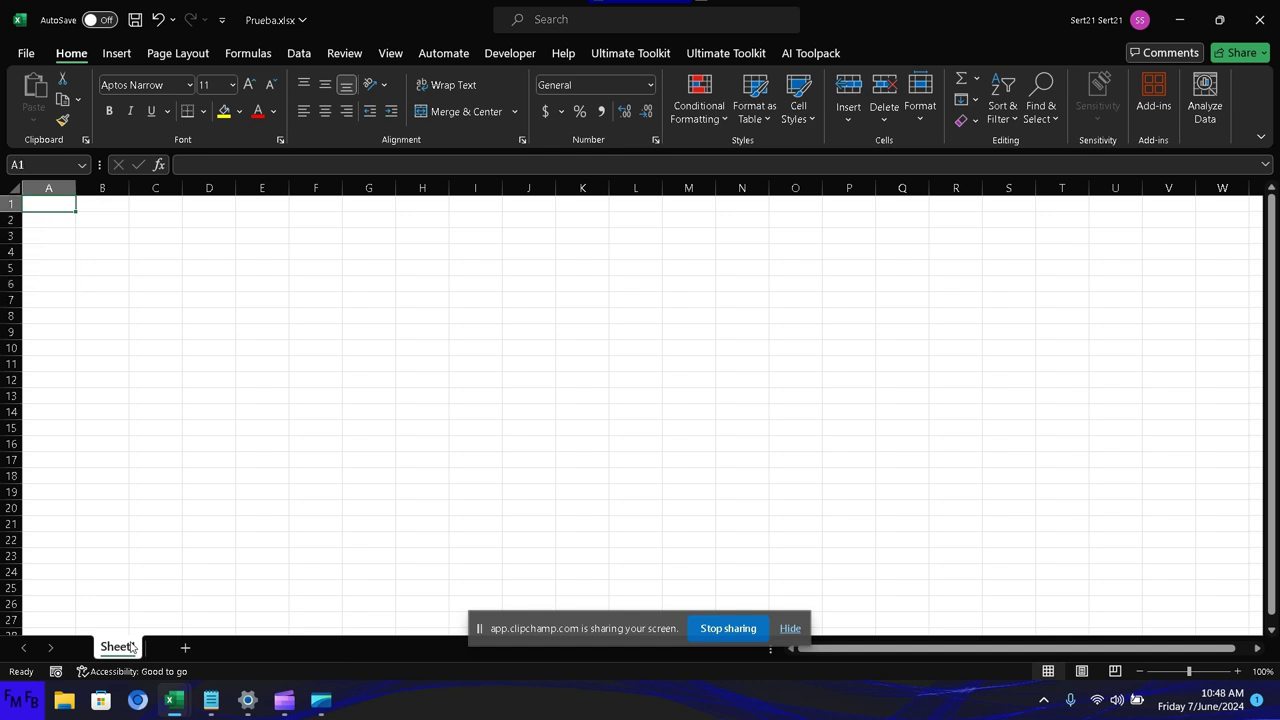
pyautogui.write('ID')
pyautogui.press('Tab')
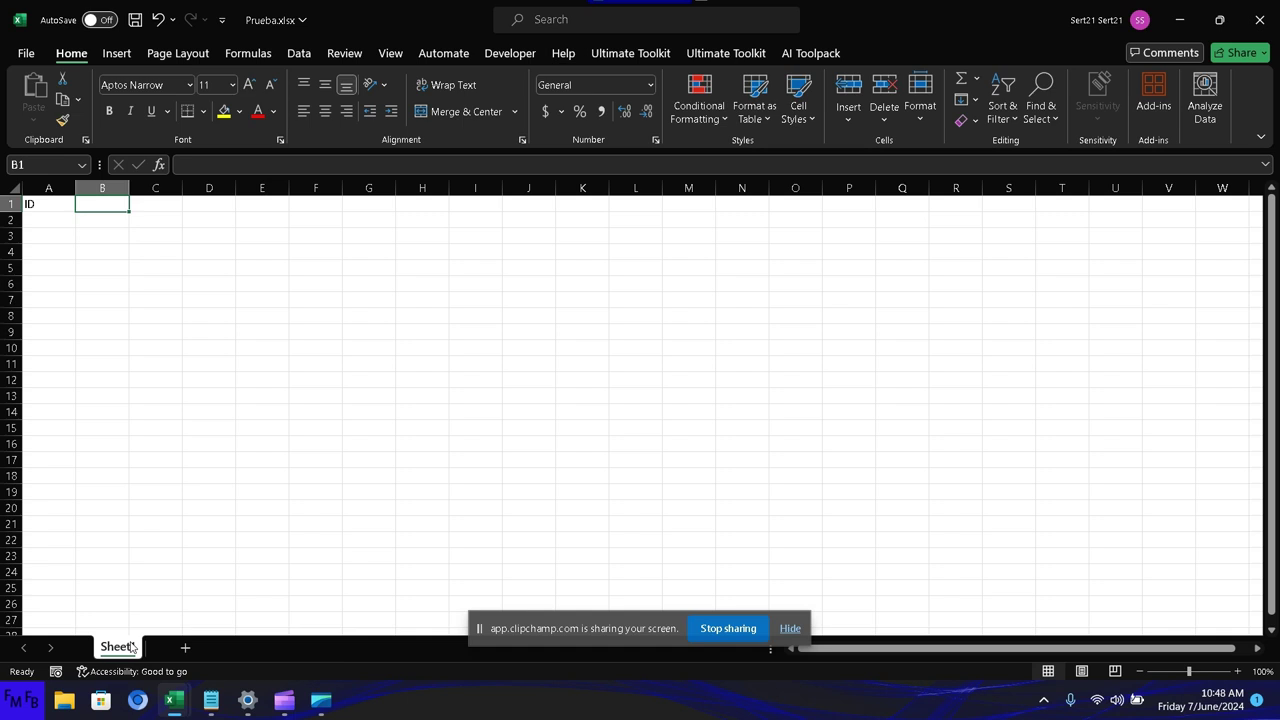
pyautogui.write('Regi')
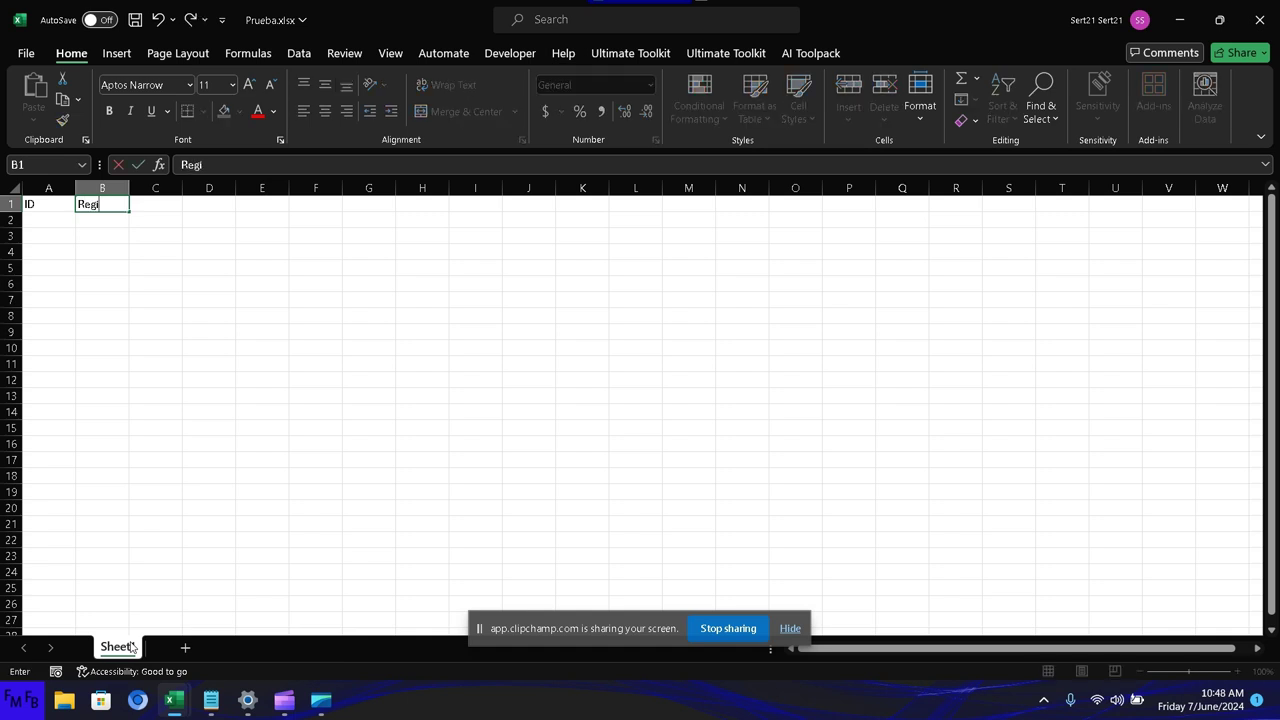
pyautogui.write('on')
pyautogui.press('Return')
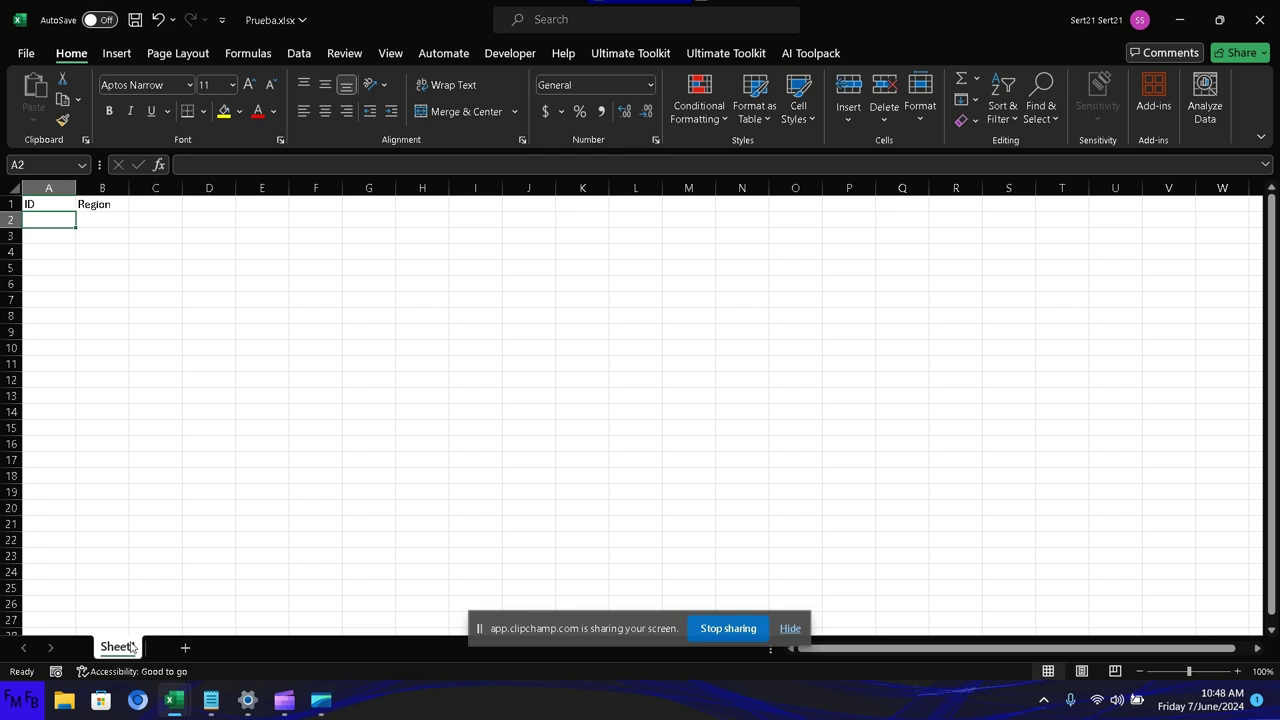
pyautogui.hotkey('shift', 'Down')
pyautogui.hotkey('shift', 'Down')
pyautogui.hotkey('shift', 'Down')
pyautogui.hotkey('shift', 'Down')
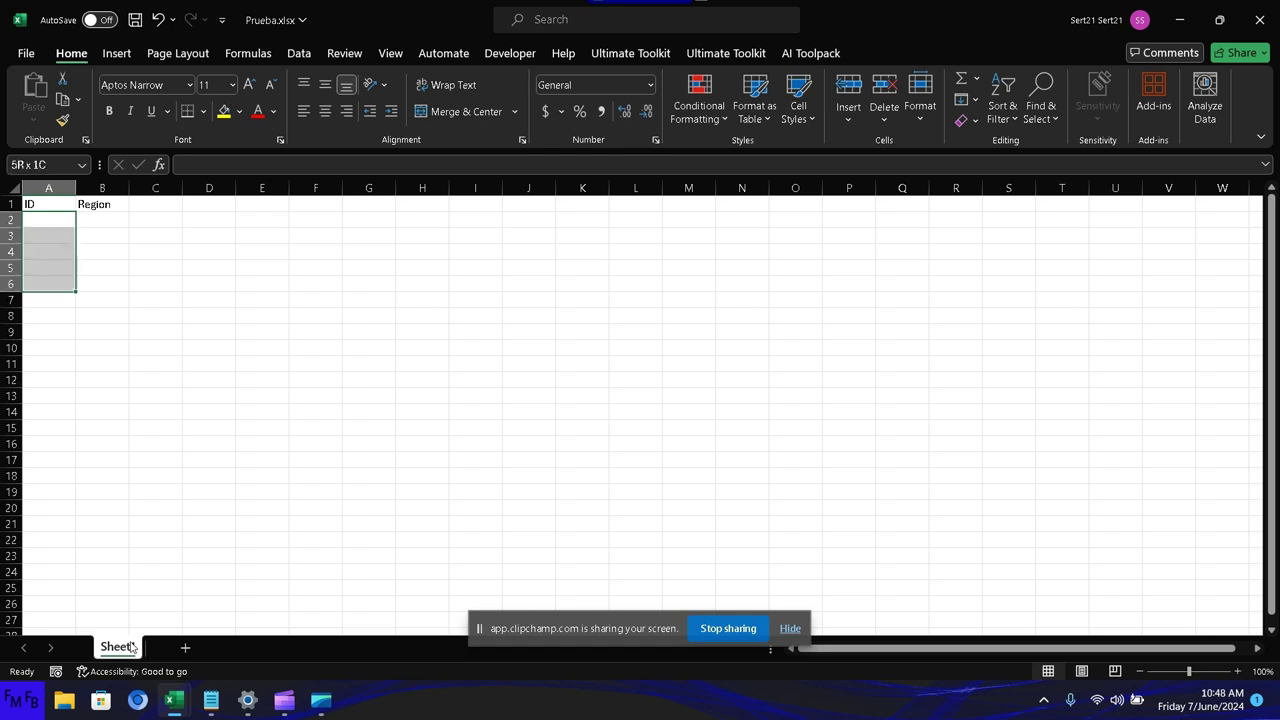
# Fill A2:A6 at once with =RANDBETWEEN(1000,2000) to generate five random IDs
pyautogui.write('=')
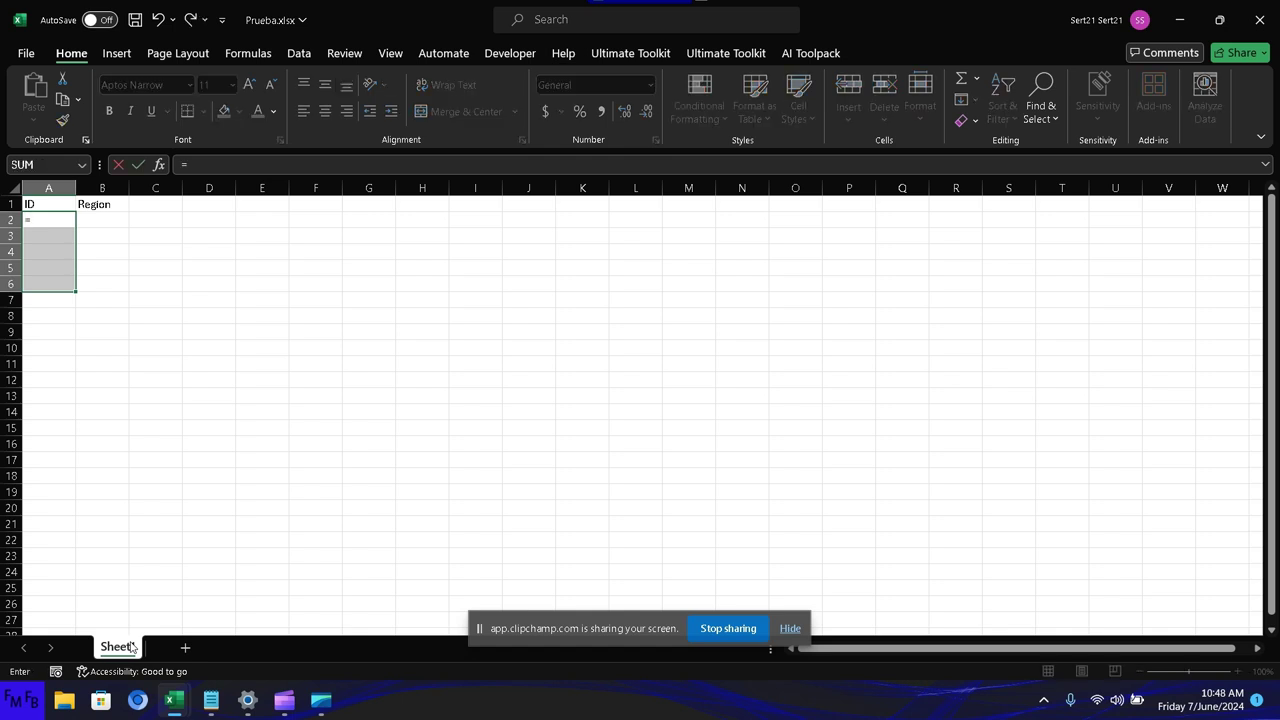
pyautogui.write('randb')
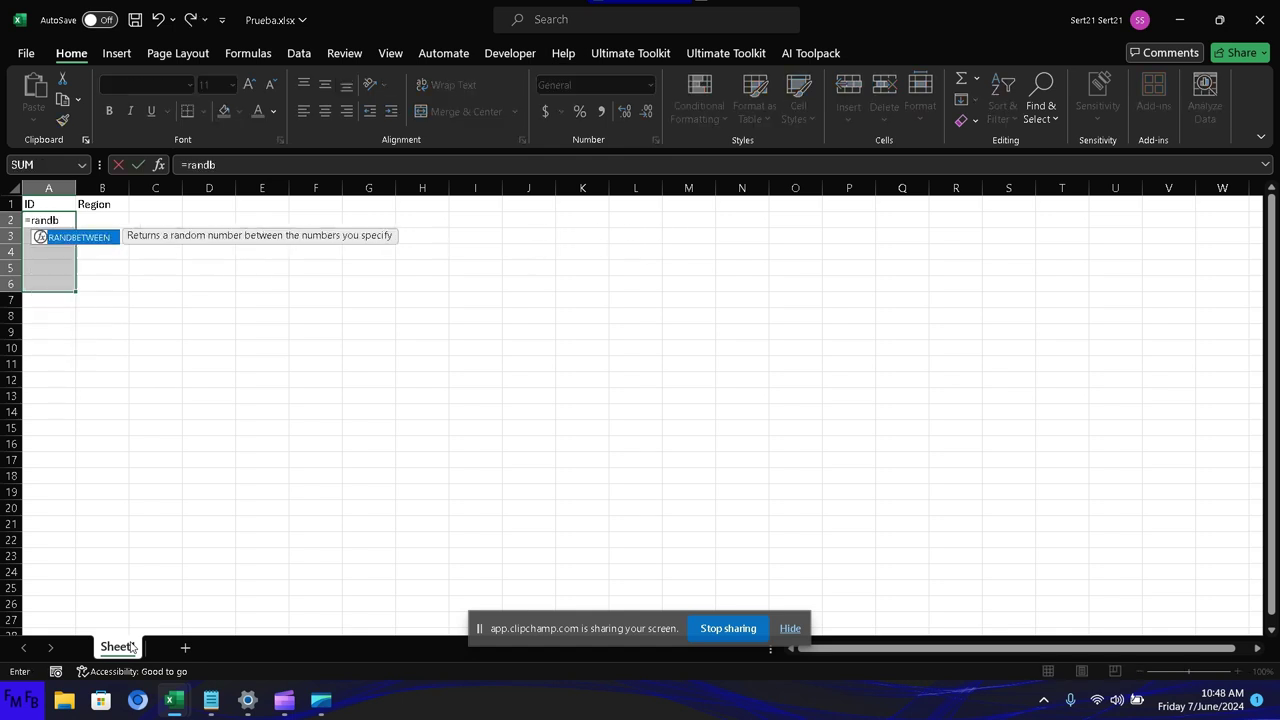
pyautogui.write('etween(')
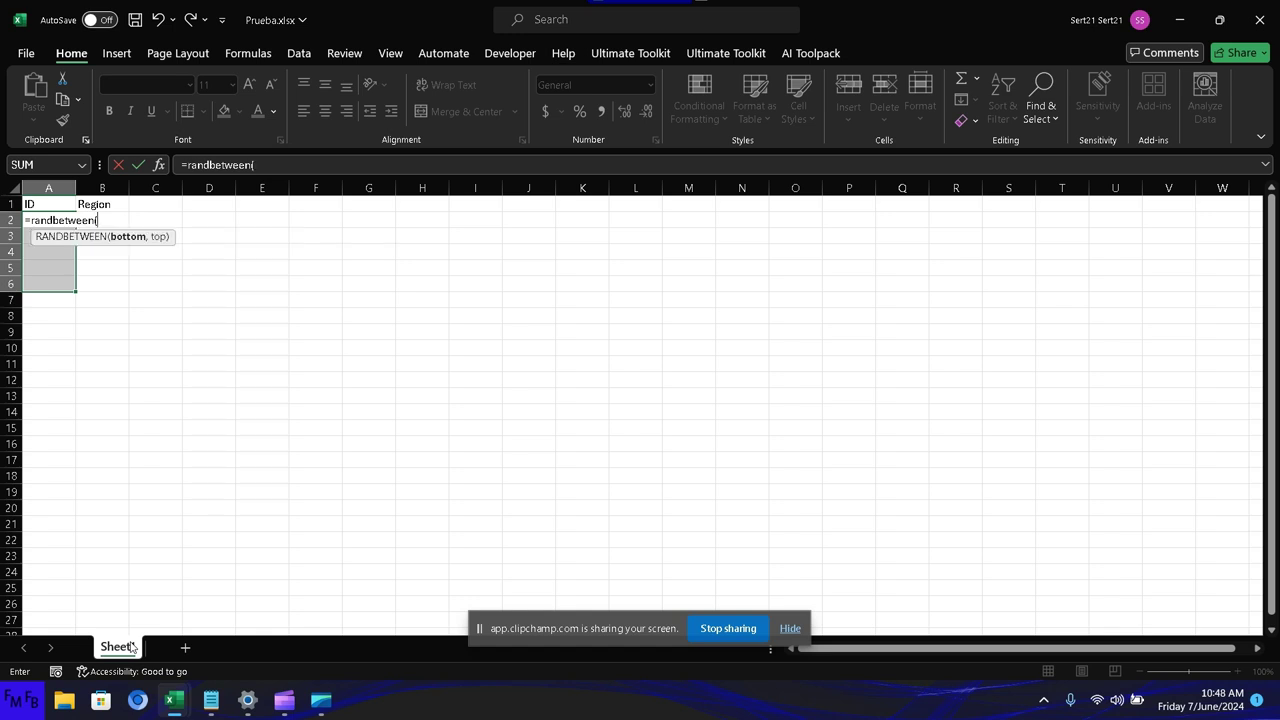
pyautogui.write('10')
pyautogui.write('00,2')
pyautogui.write('000')
pyautogui.press('BackSpace')
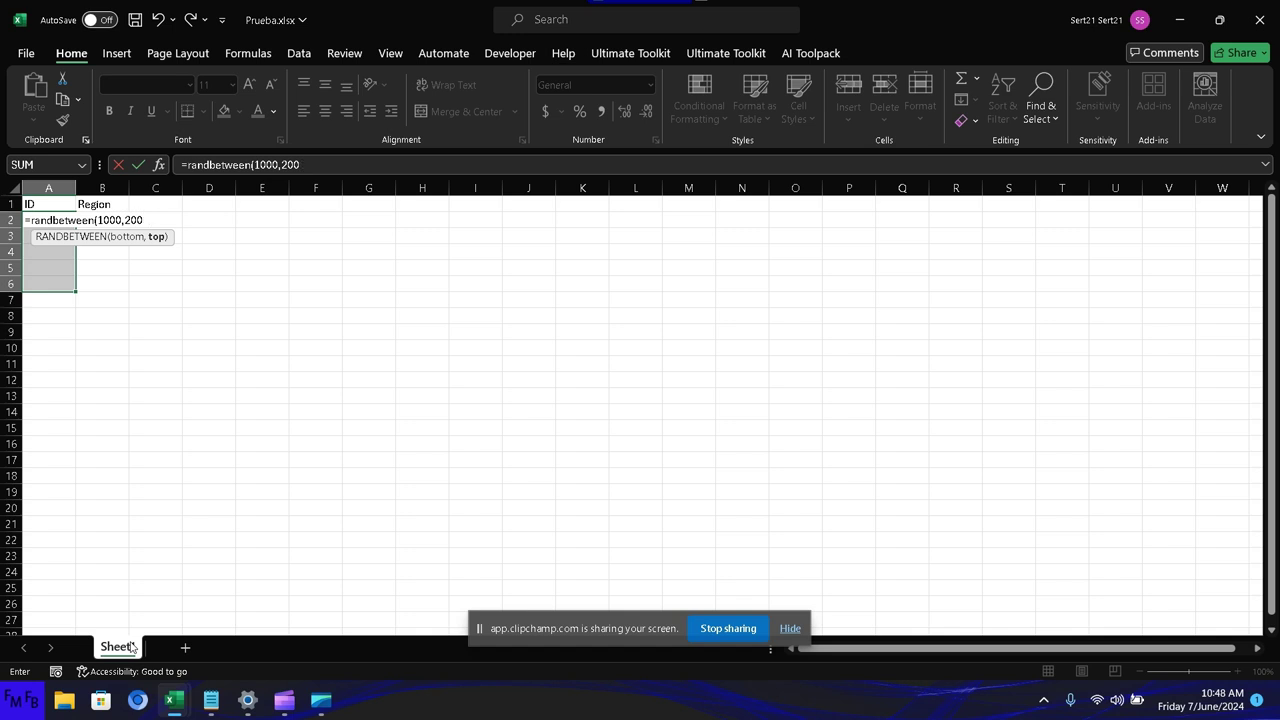
pyautogui.write('0')
pyautogui.press('Return')
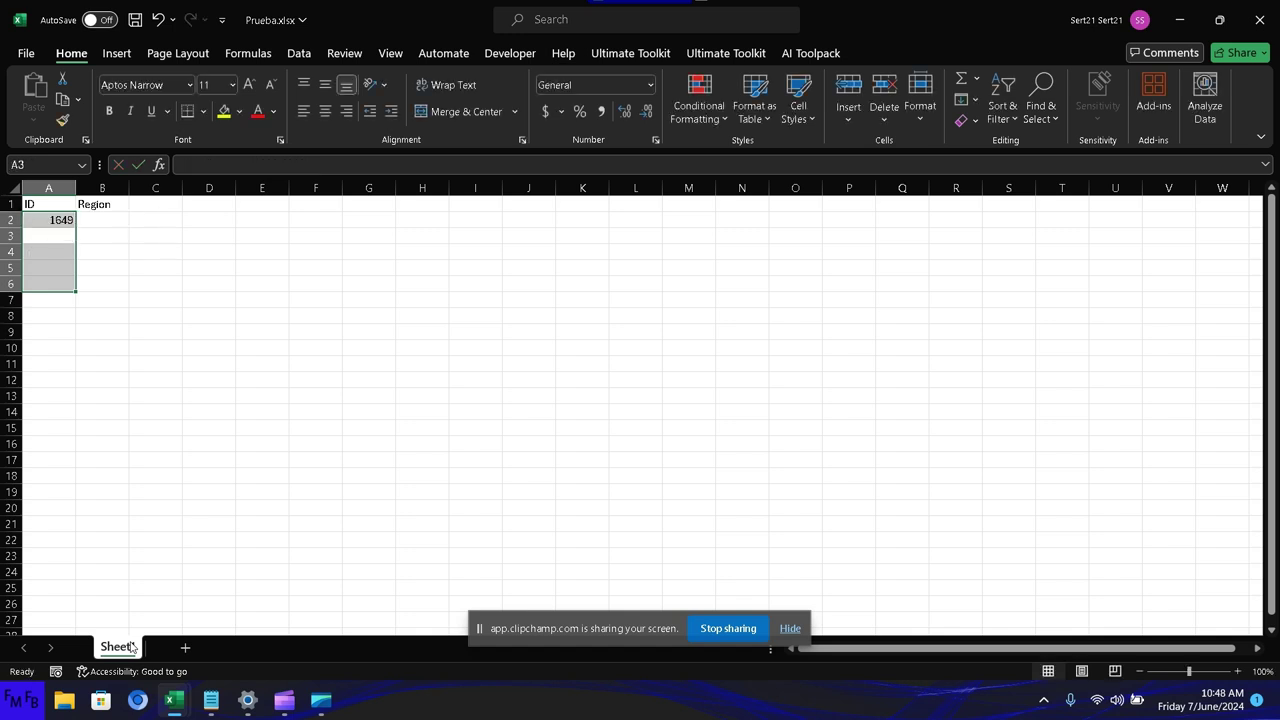
pyautogui.hotkey('ctrl', 'z')
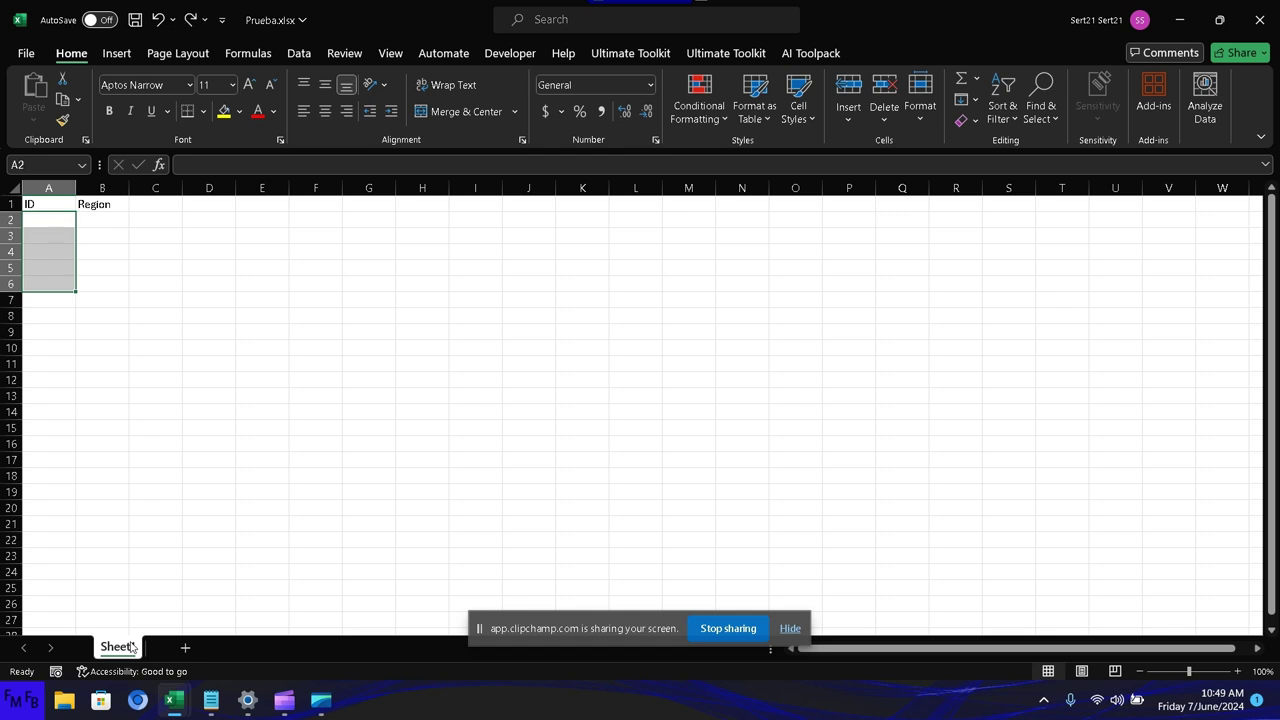
pyautogui.write('=rand')
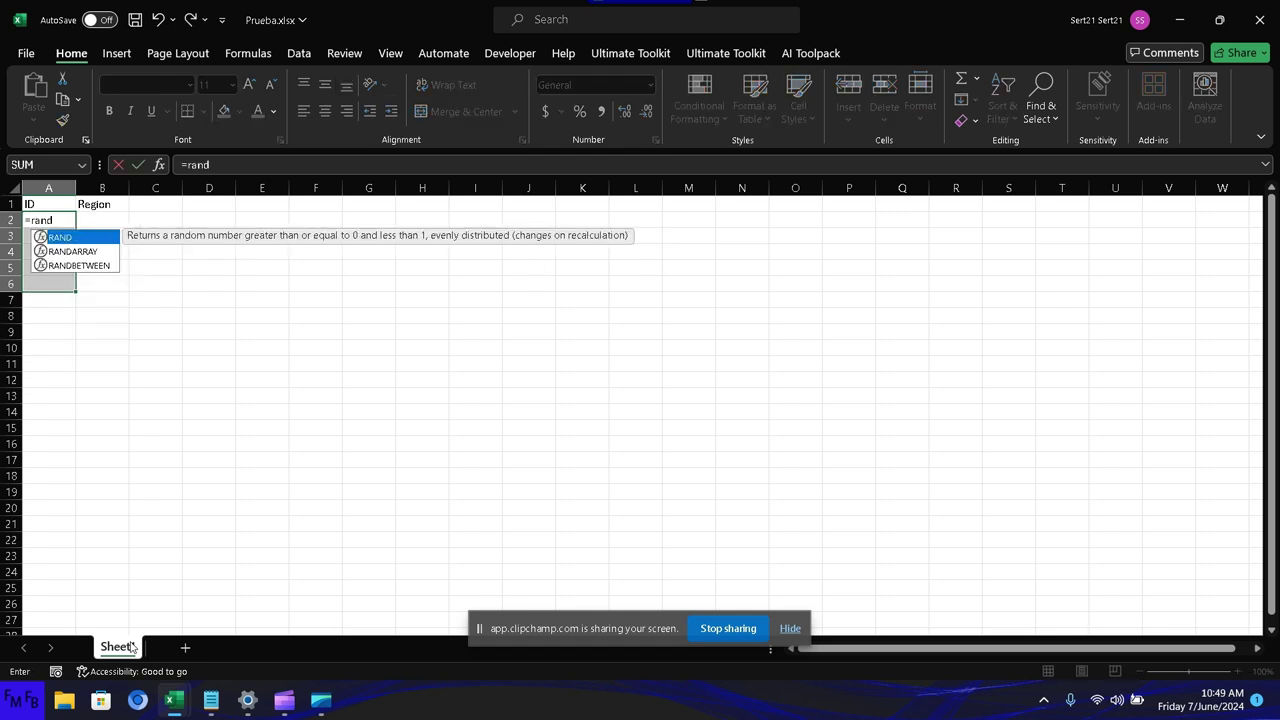
pyautogui.write('between')
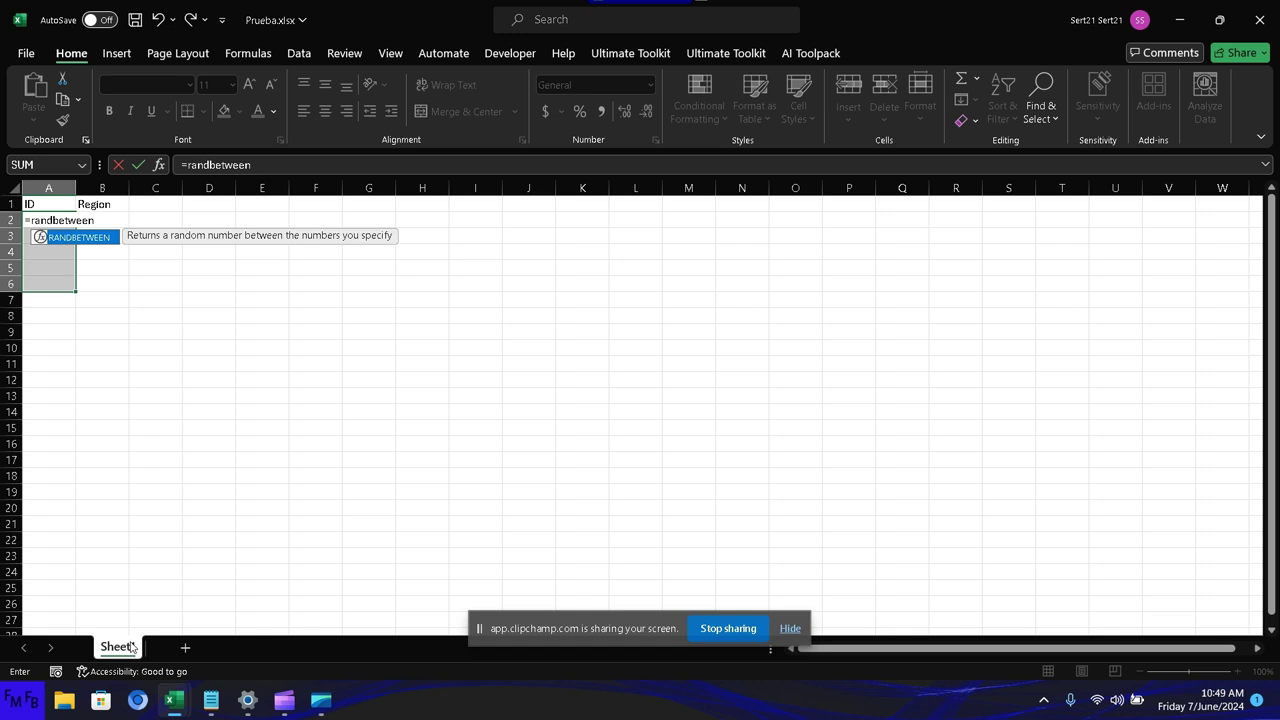
pyautogui.write('(1000')
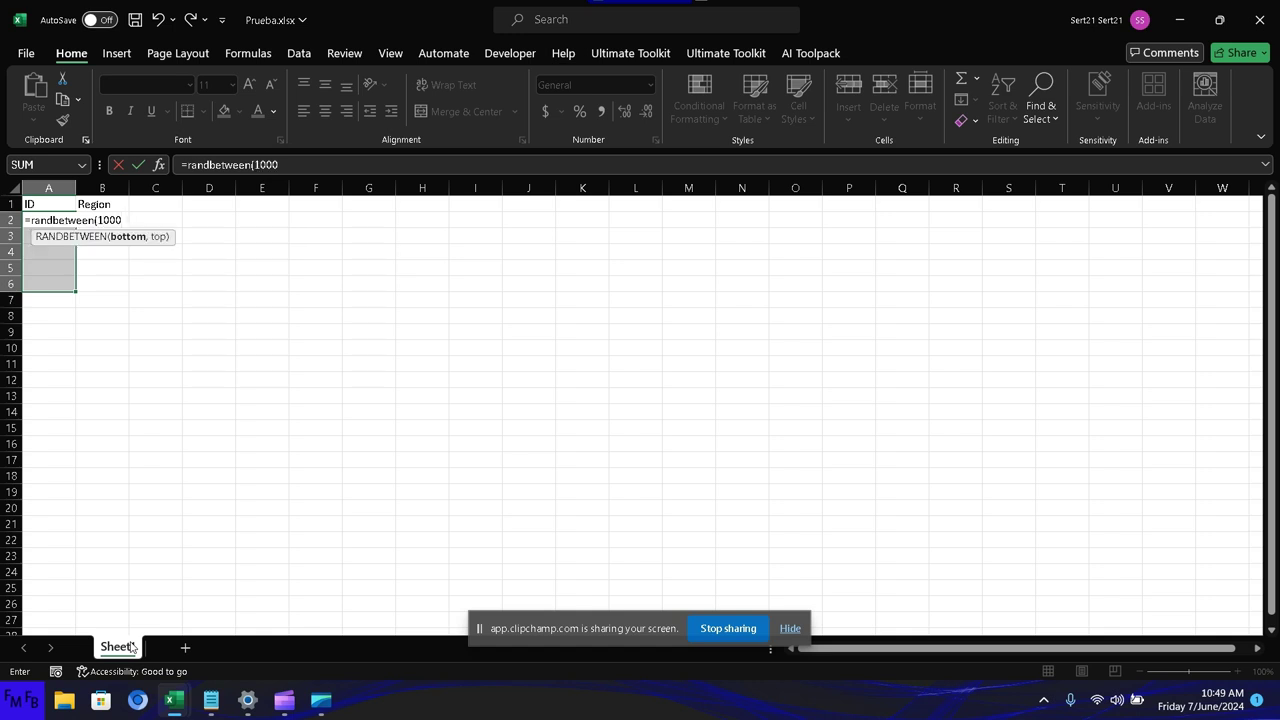
pyautogui.write(',2000')
pyautogui.write(')')
pyautogui.hotkey('ctrl', 'Return')
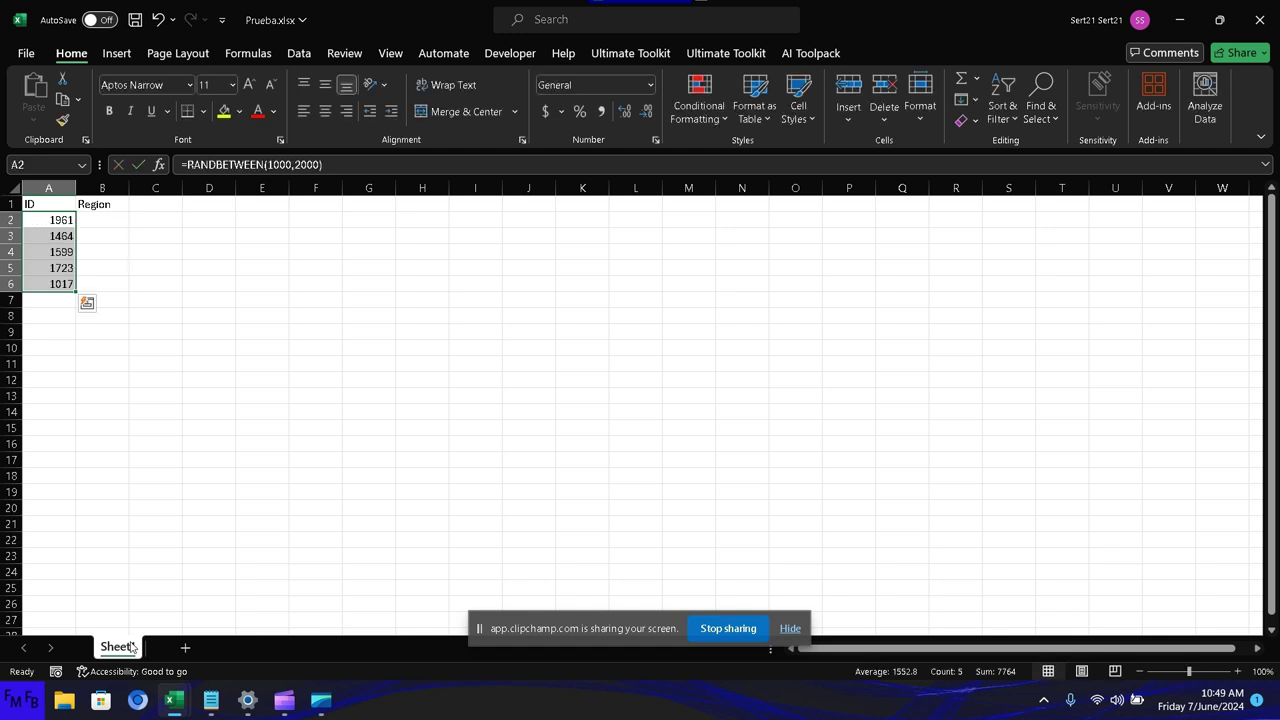
pyautogui.press('Right')
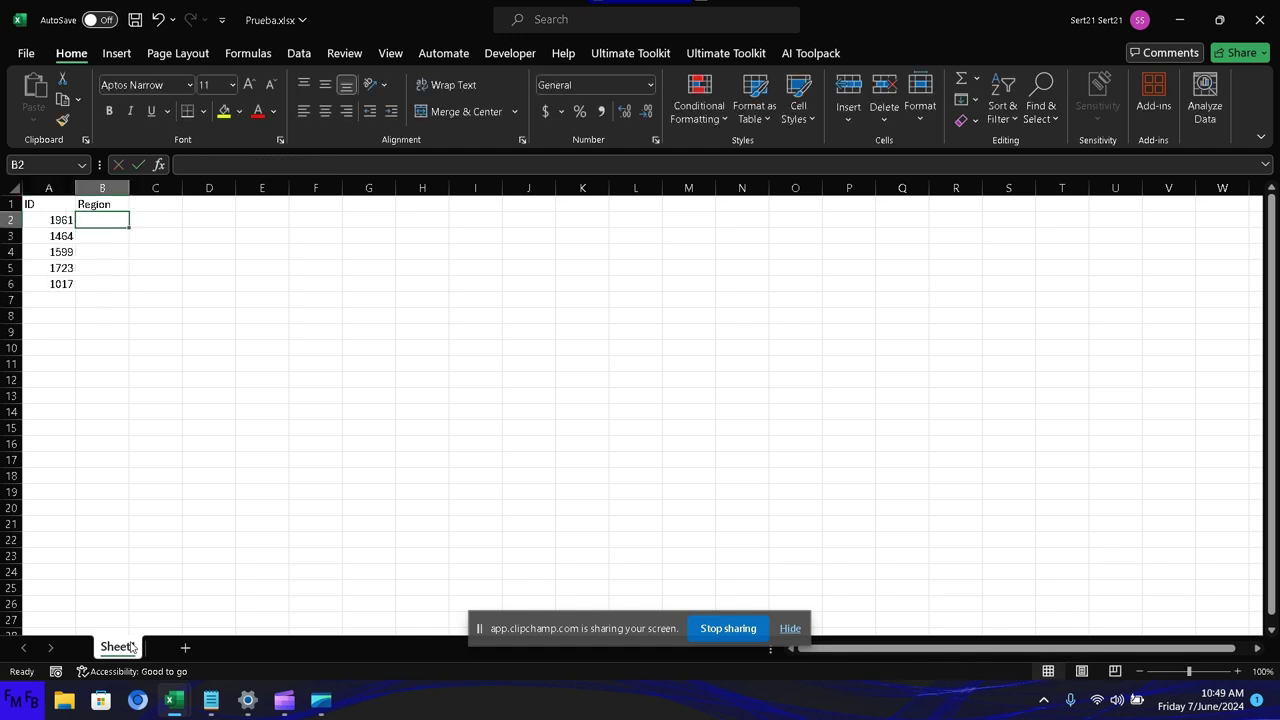
# Enter the regions LACRO, EMECA, SARO, WARO and USA in B2:B6
pyautogui.write('Lacr')
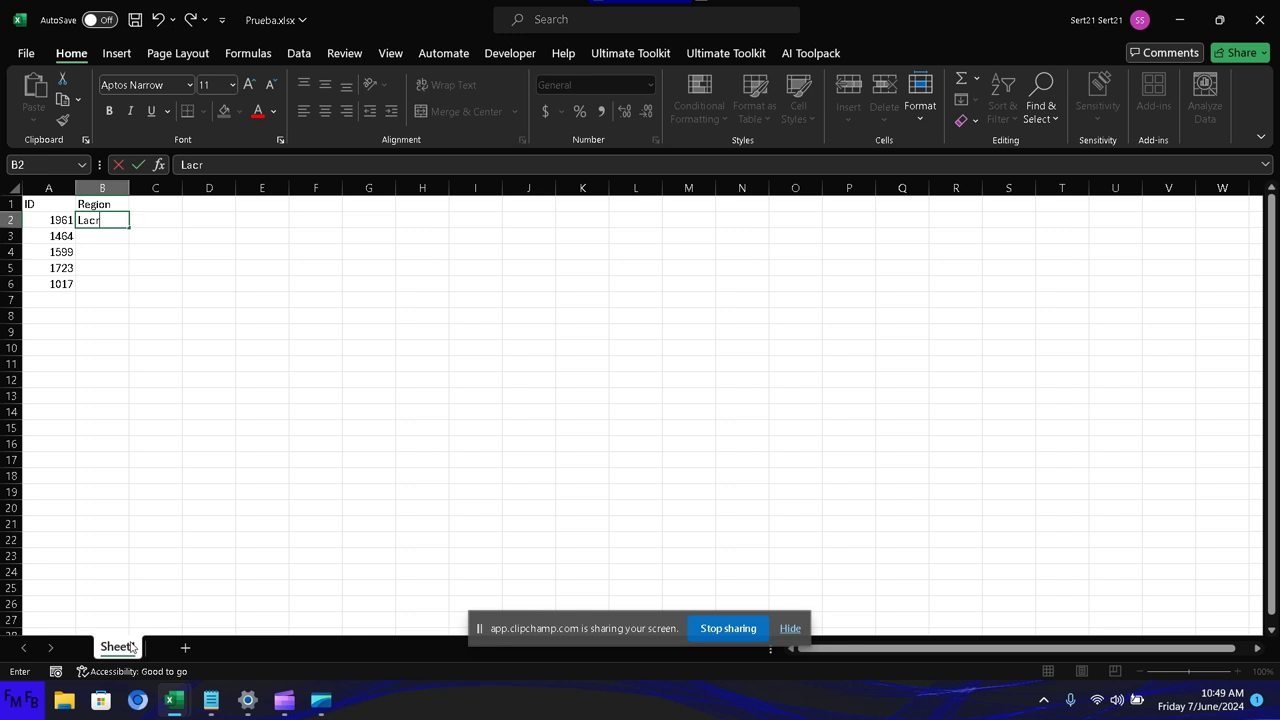
pyautogui.write('o')
pyautogui.press('Escape')
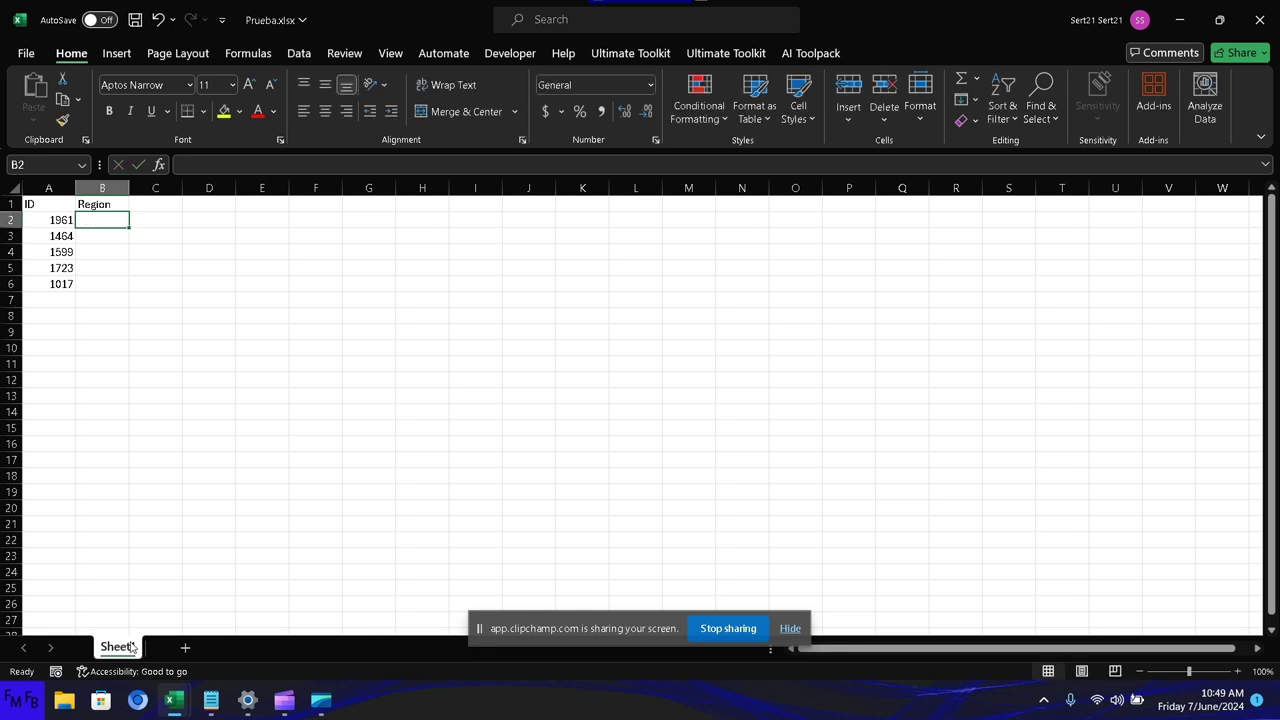
pyautogui.write('LACR')
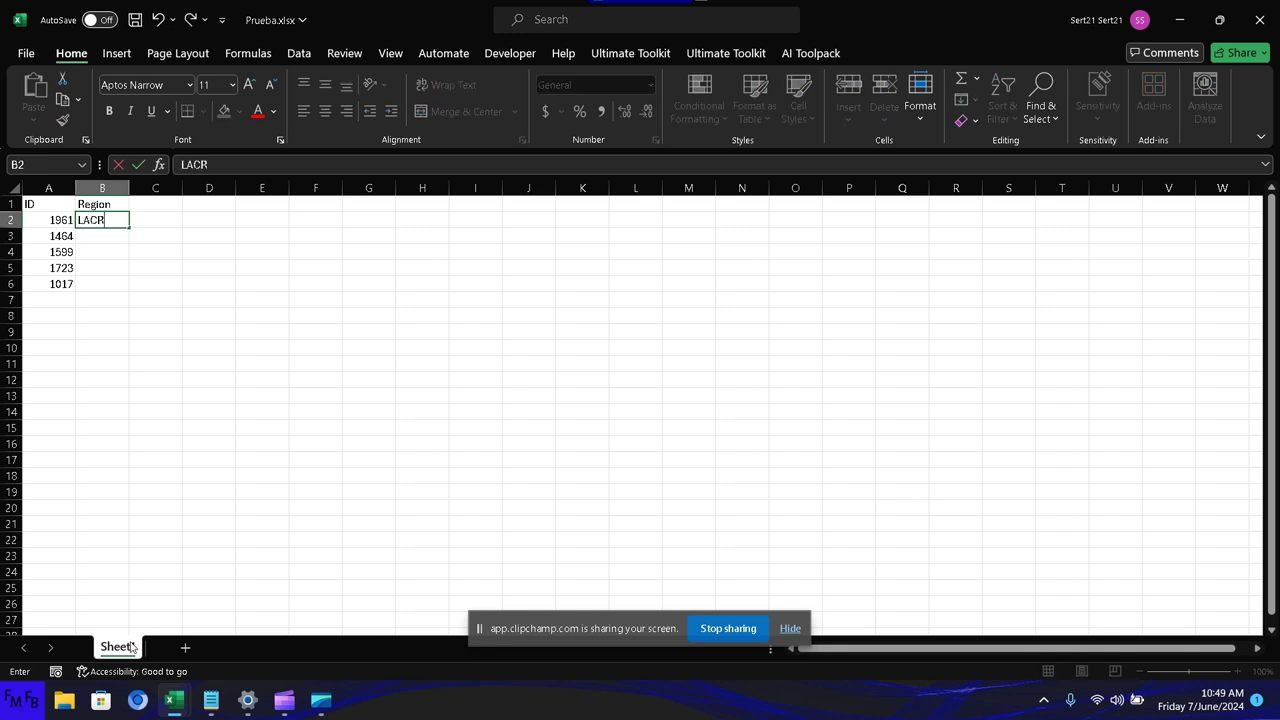
pyautogui.write('O')
pyautogui.press('Return')
pyautogui.write('EME')
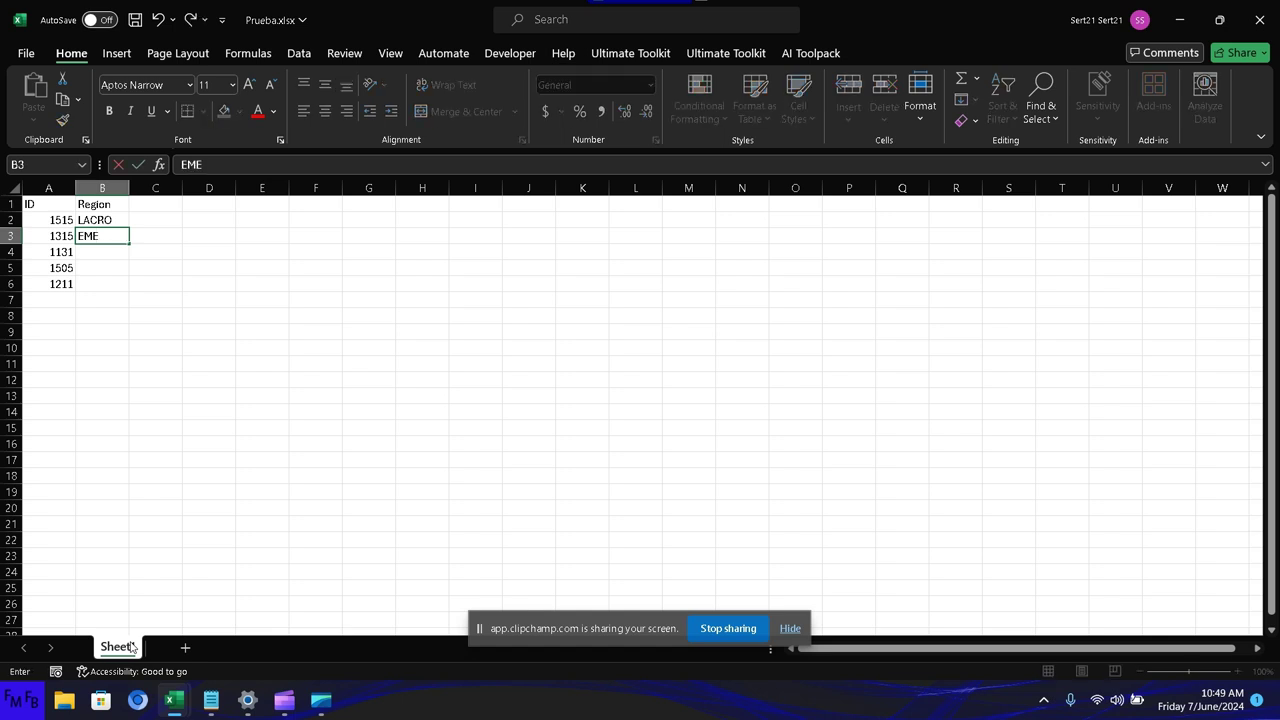
pyautogui.write('CA')
pyautogui.press('Return')
pyautogui.write('SA')
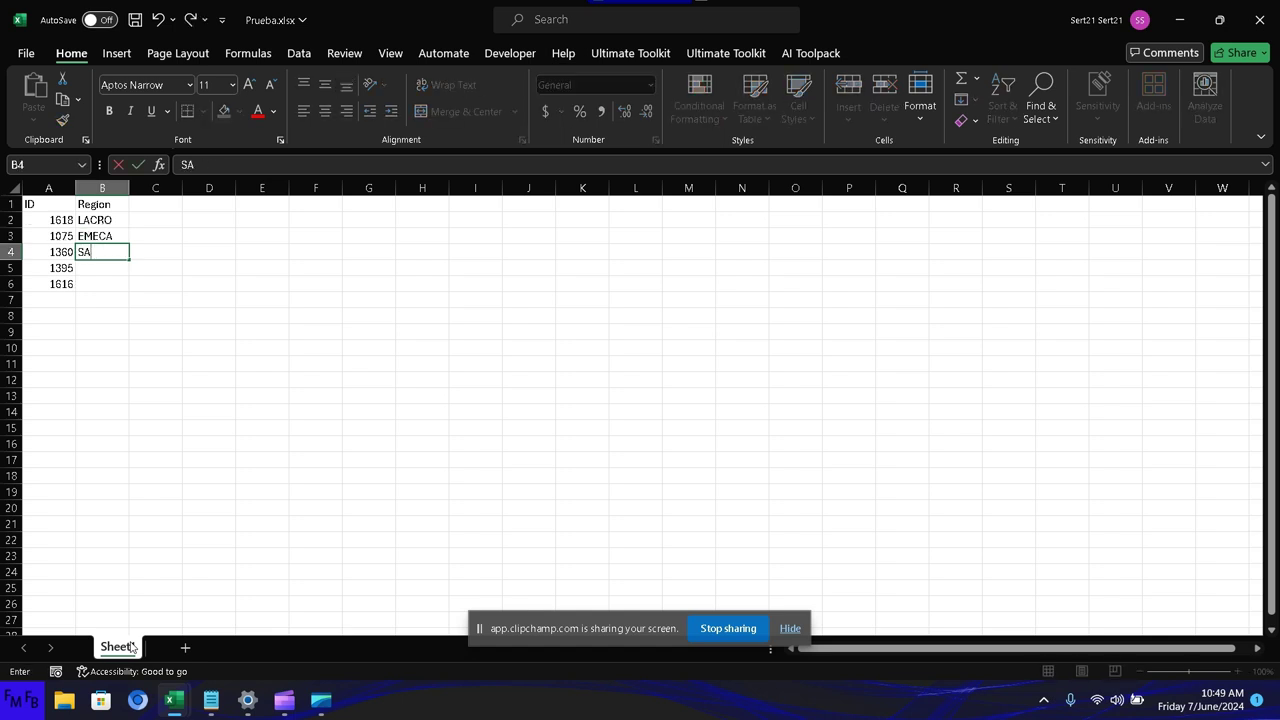
pyautogui.write('RO')
pyautogui.press('Return')
pyautogui.write('W')
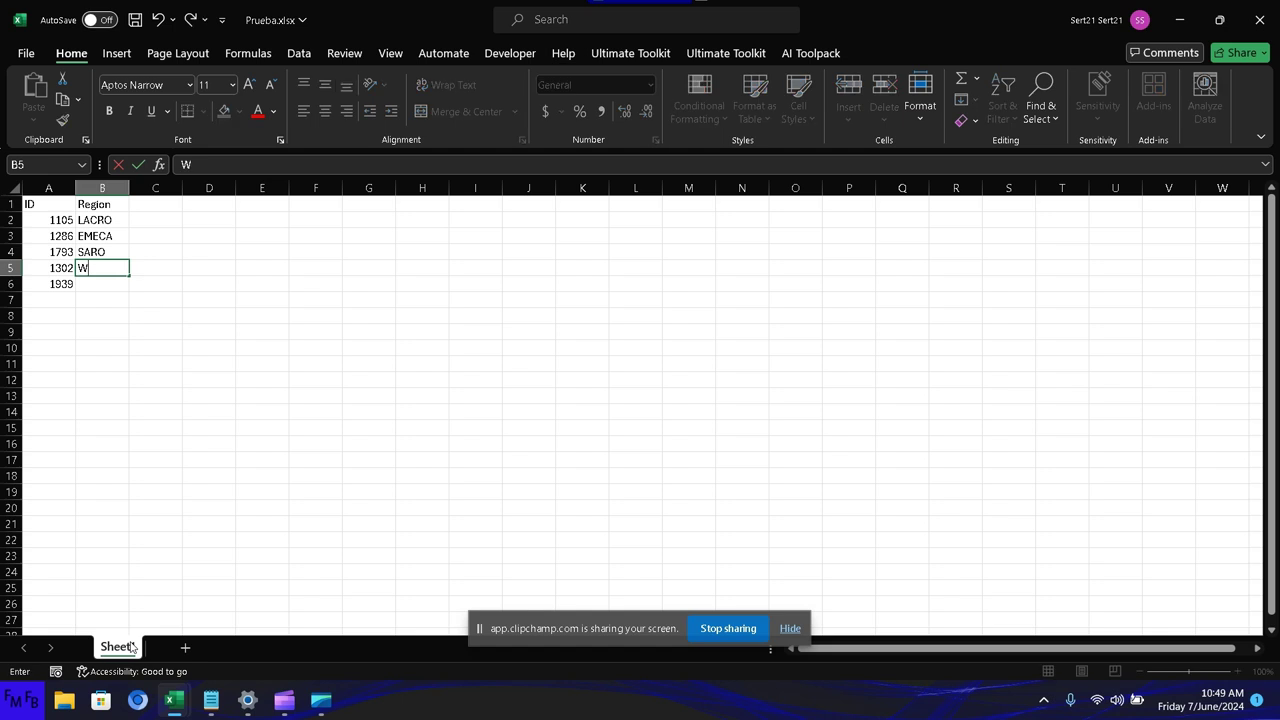
pyautogui.write('ARO')
pyautogui.press('Return')
pyautogui.write('USA')
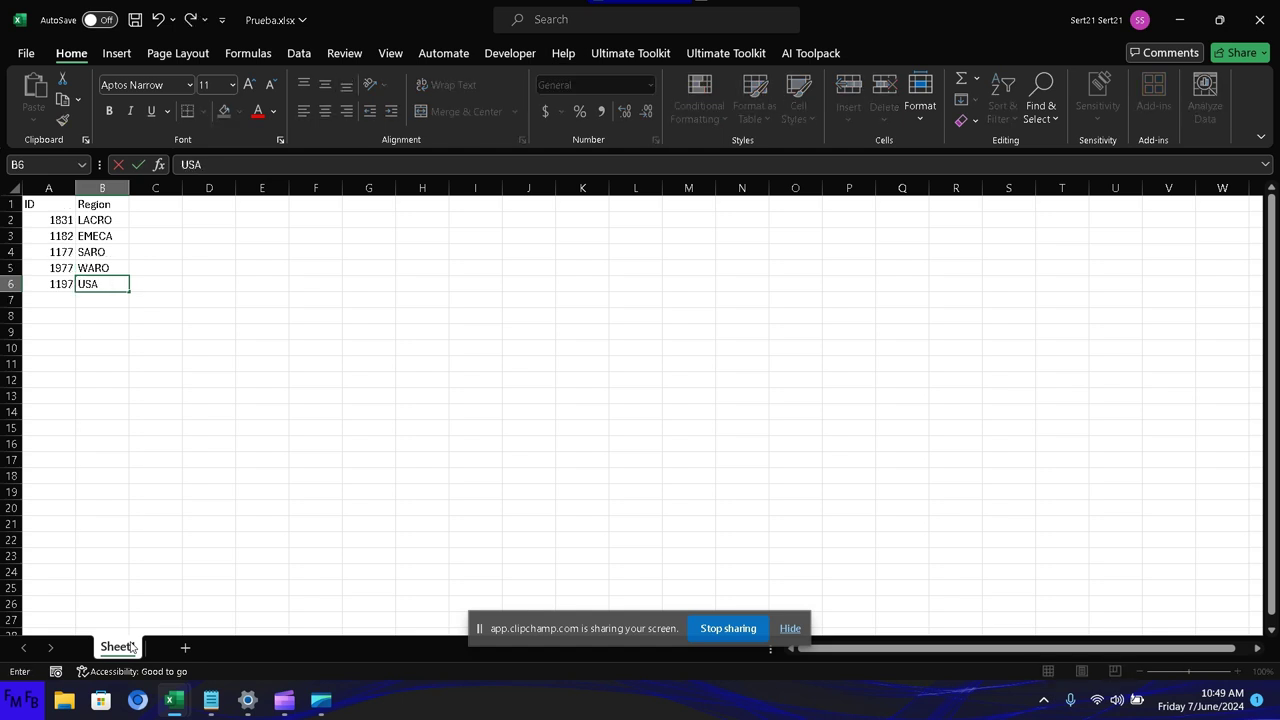
pyautogui.press('Return')
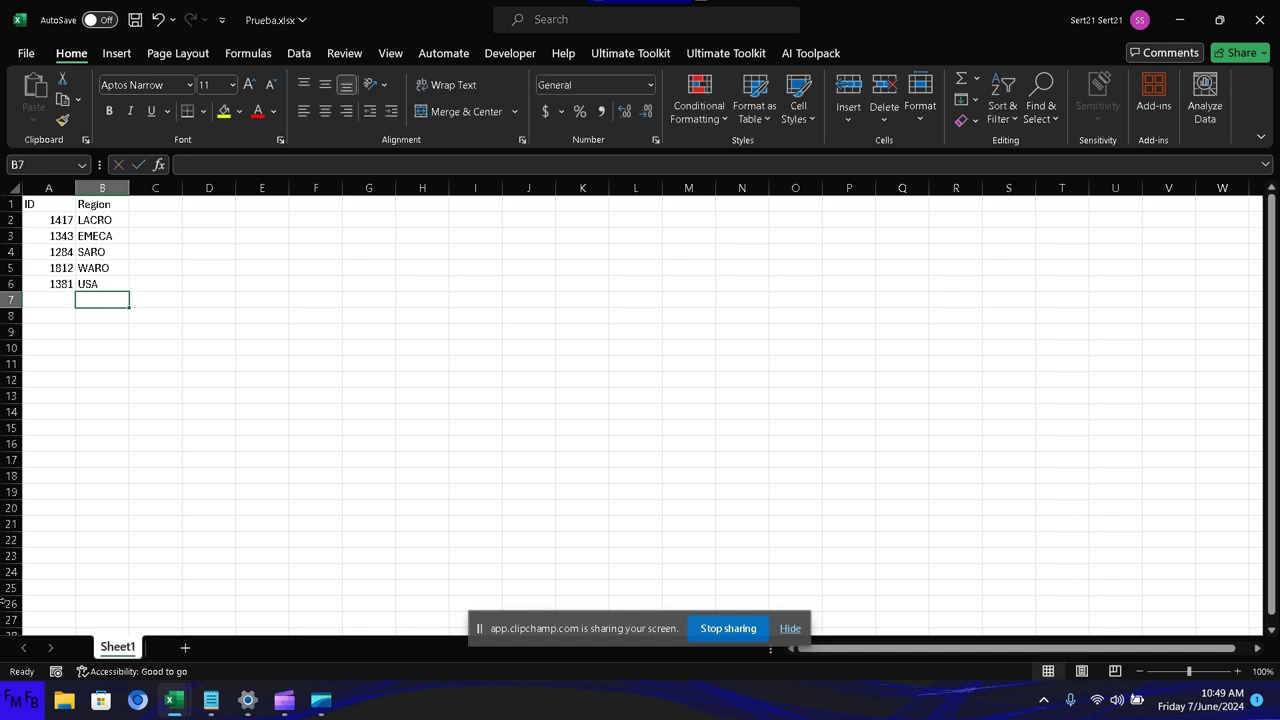
pyautogui.click(43, 198)
# Copy the ID column A1:A6 into a new Sheet2 and add a Data header in B1
pyautogui.moveTo(43, 197); pyautogui.dragTo(43, 283)
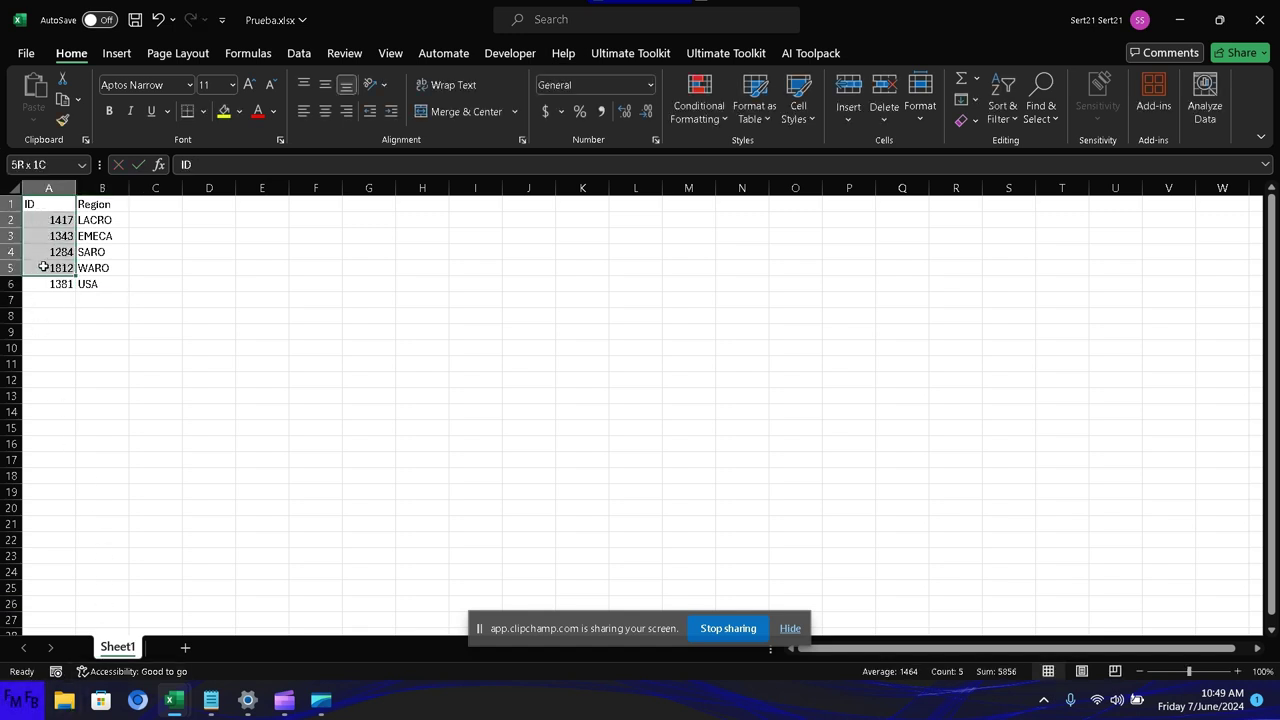
pyautogui.hotkey('ctrl', 'c')
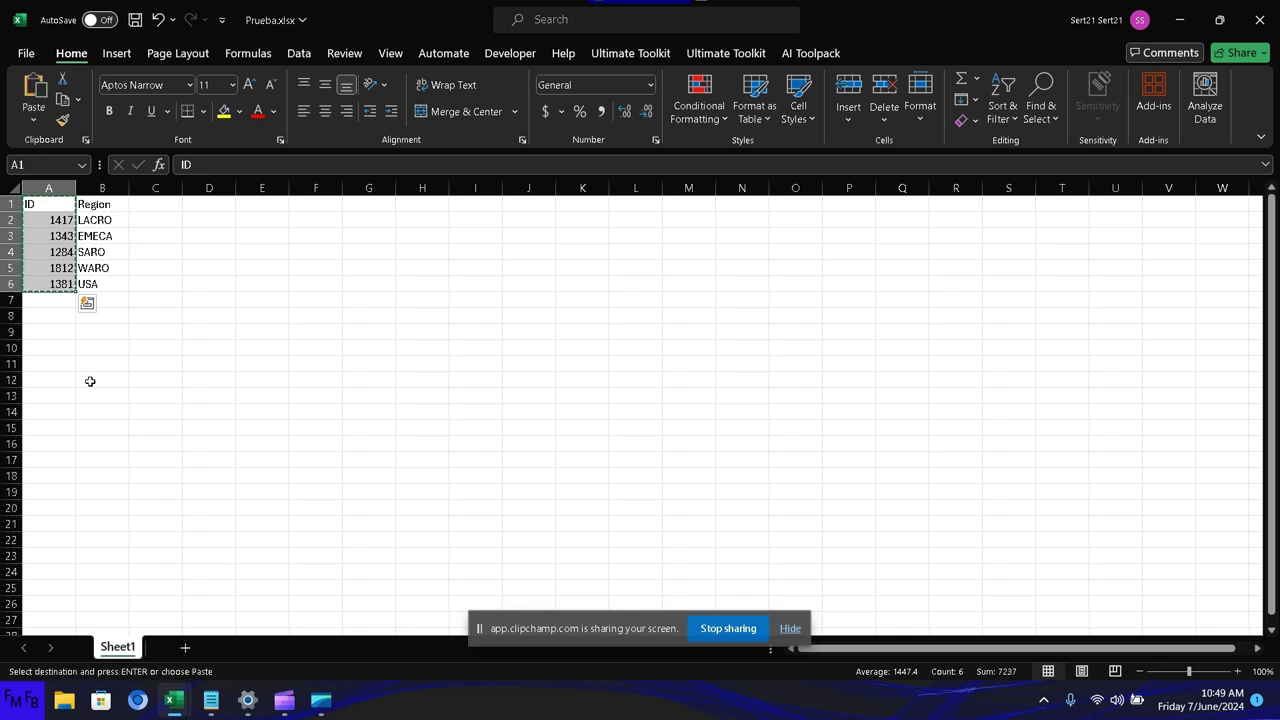
pyautogui.click(184, 647)
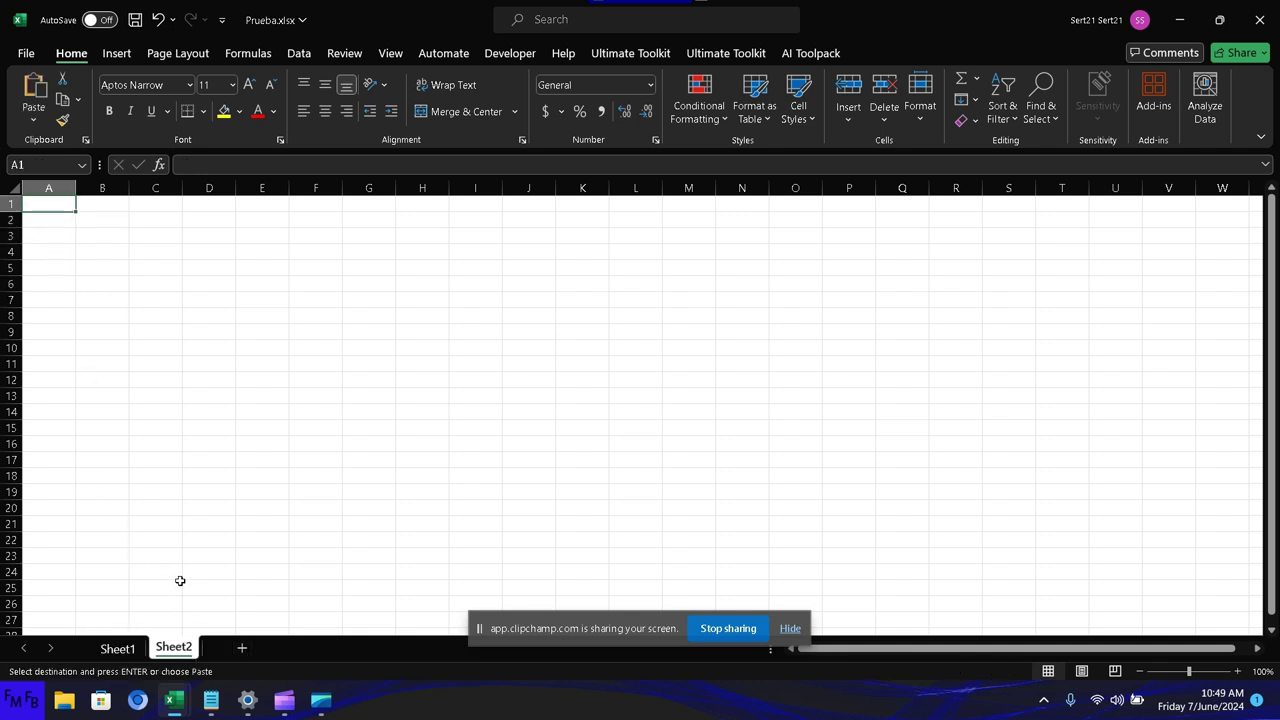
pyautogui.hotkey('ctrl', 'v')
pyautogui.press('Right')
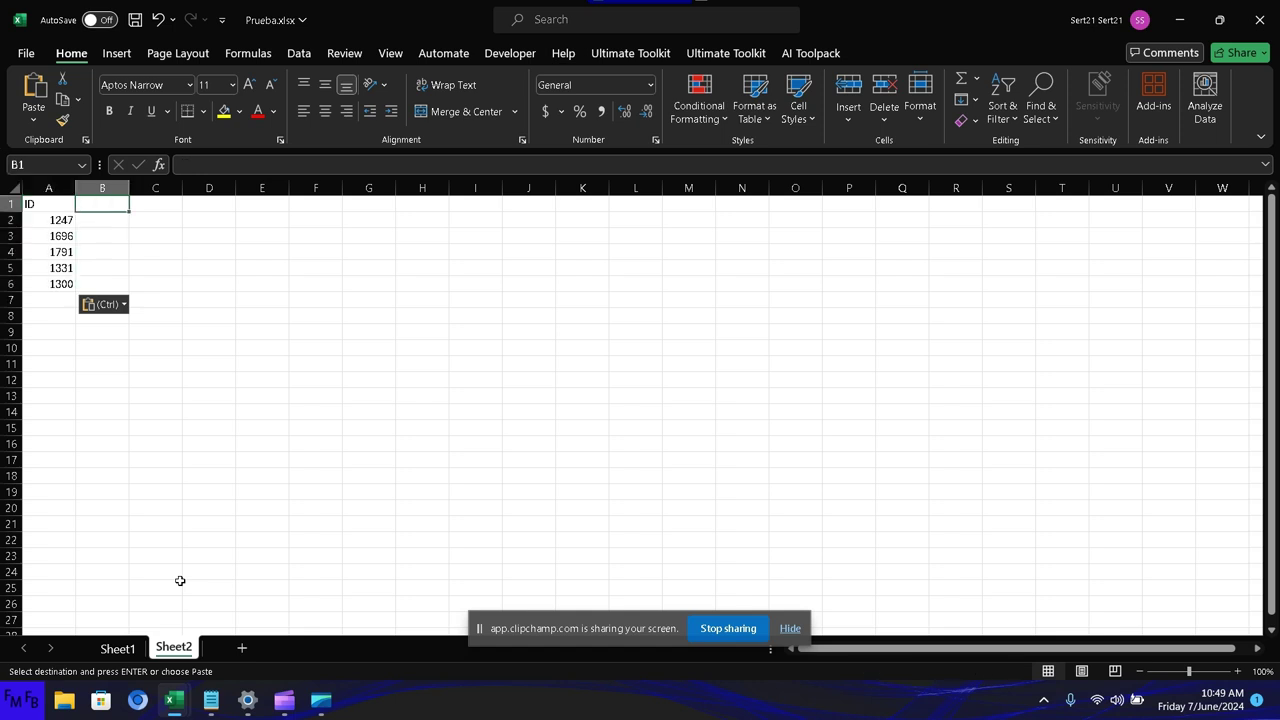
pyautogui.write('dATA')
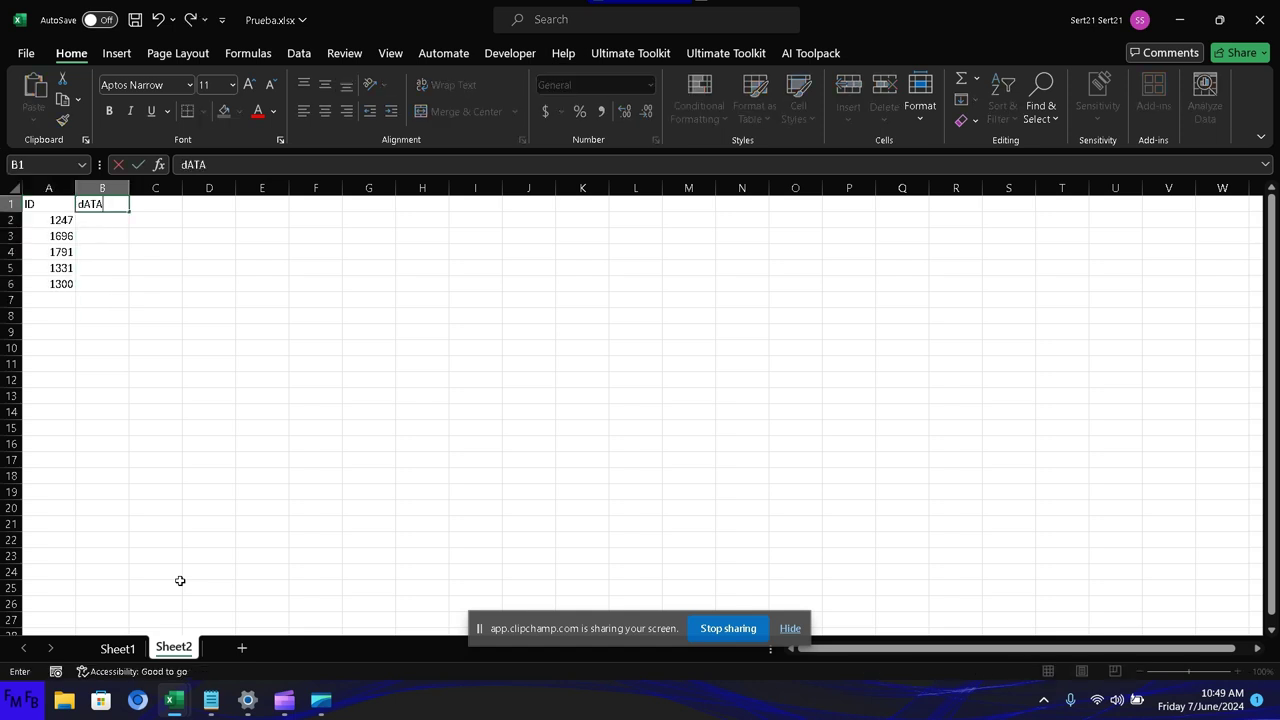
pyautogui.press('BackSpace')
pyautogui.press('BackSpace')
pyautogui.press('BackSpace')
pyautogui.press('BackSpace')
pyautogui.write('Data')
pyautogui.press('Return')
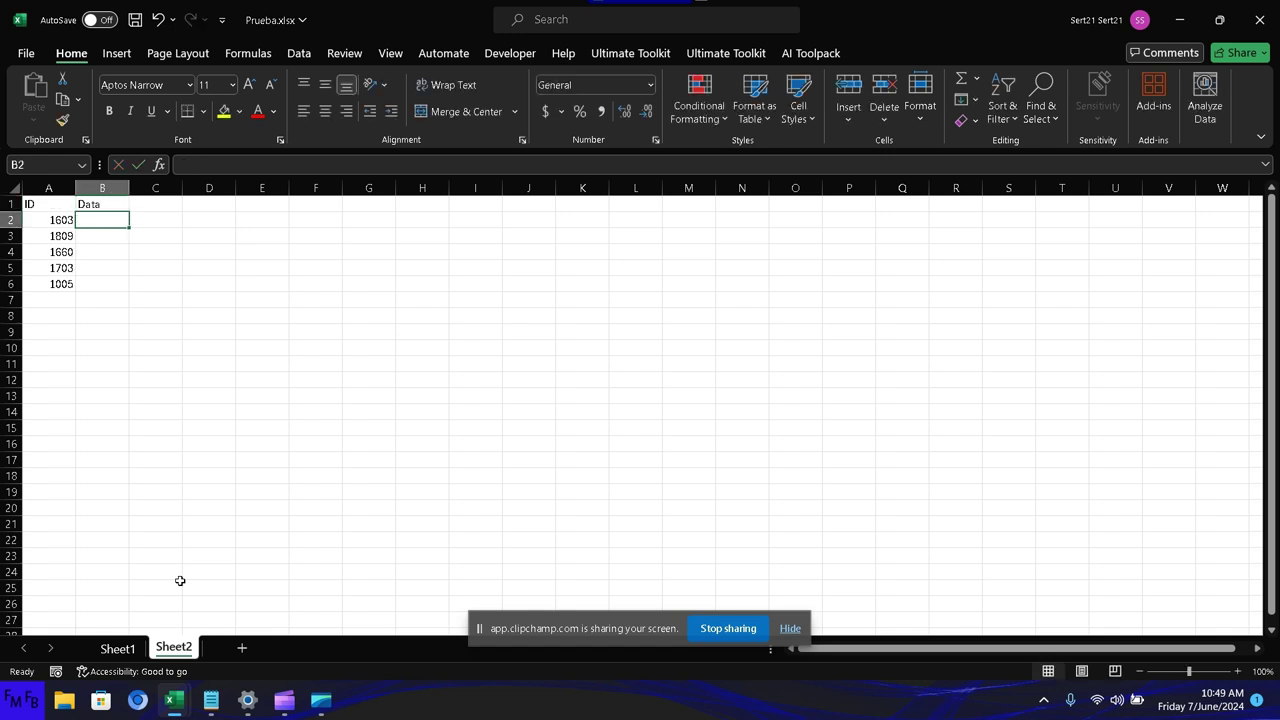
# Enter Data values 10, 30, 100, 200 and 1000 in B2:B6, then return to Sheet1
pyautogui.press('End')
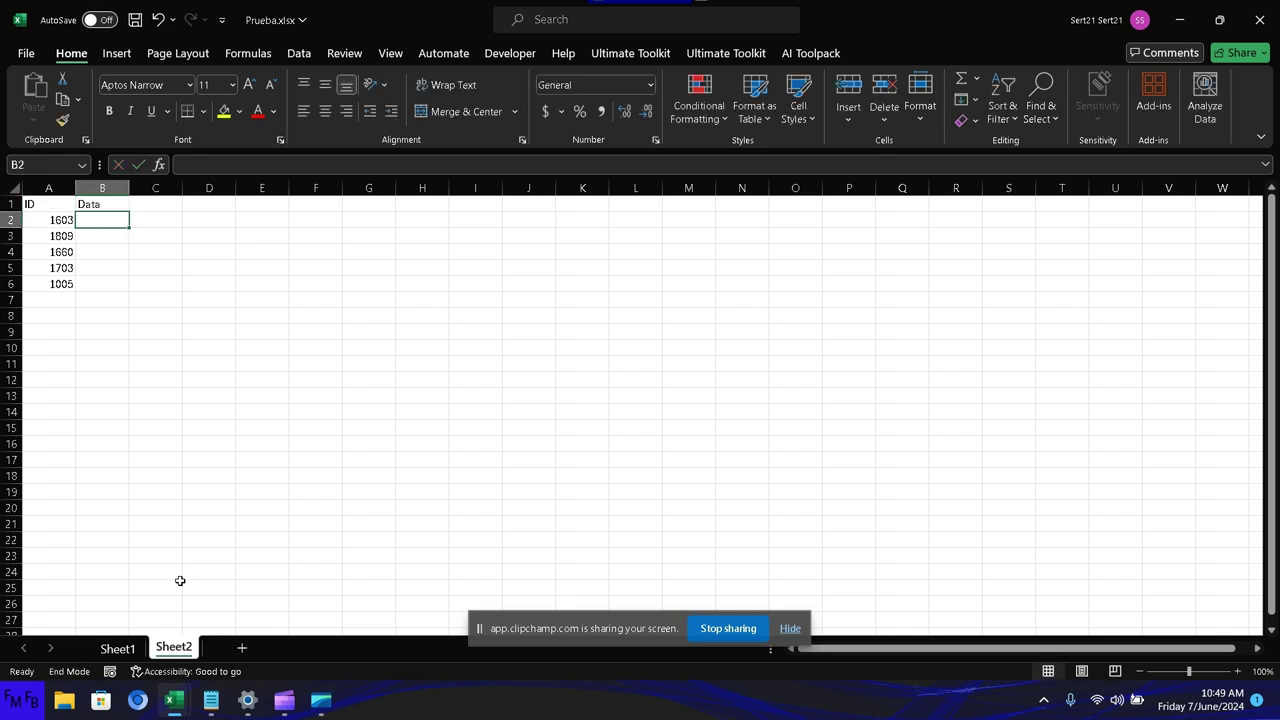
pyautogui.write('10')
pyautogui.press('Return')
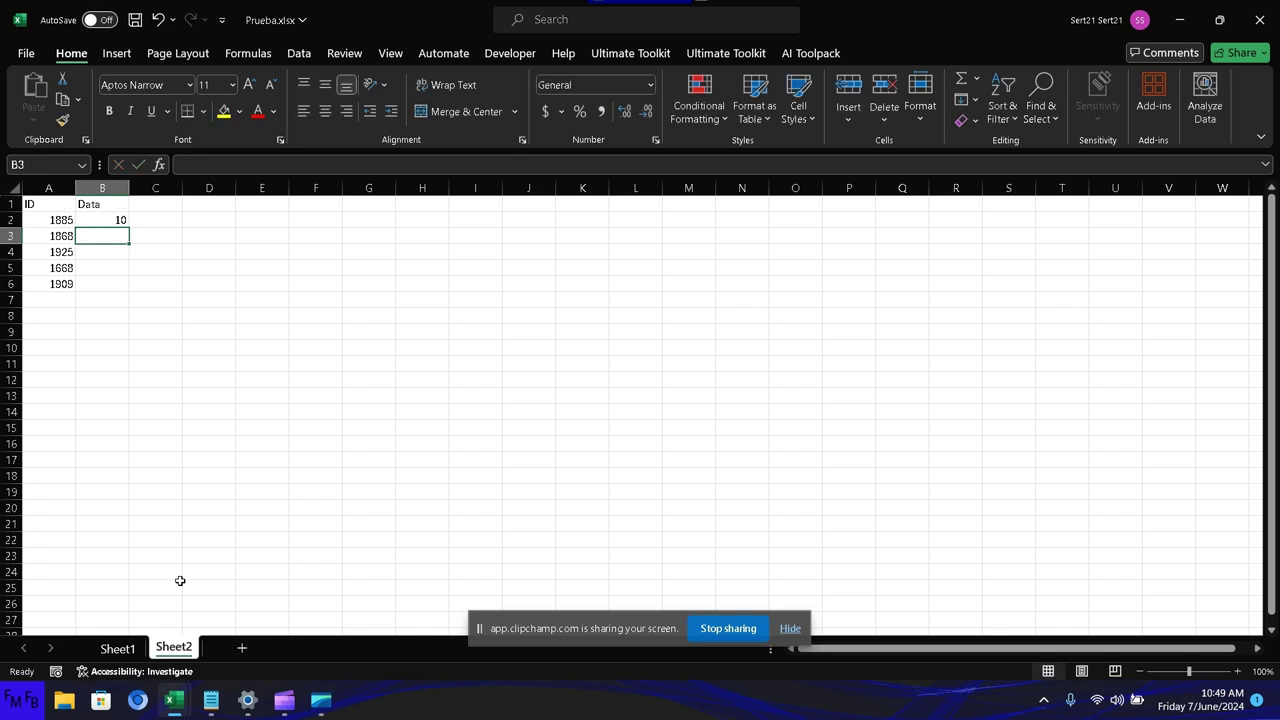
pyautogui.write('30')
pyautogui.press('Return')
pyautogui.write('10')
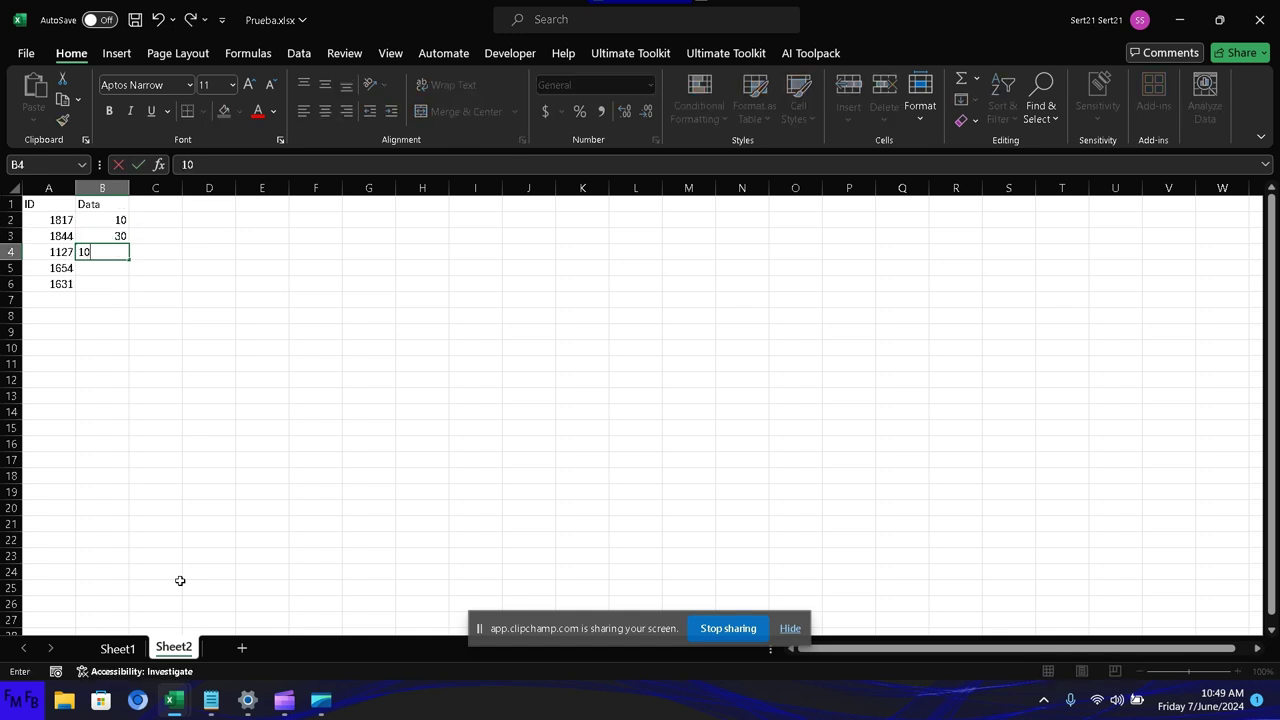
pyautogui.write('0')
pyautogui.press('Return')
pyautogui.write('2')
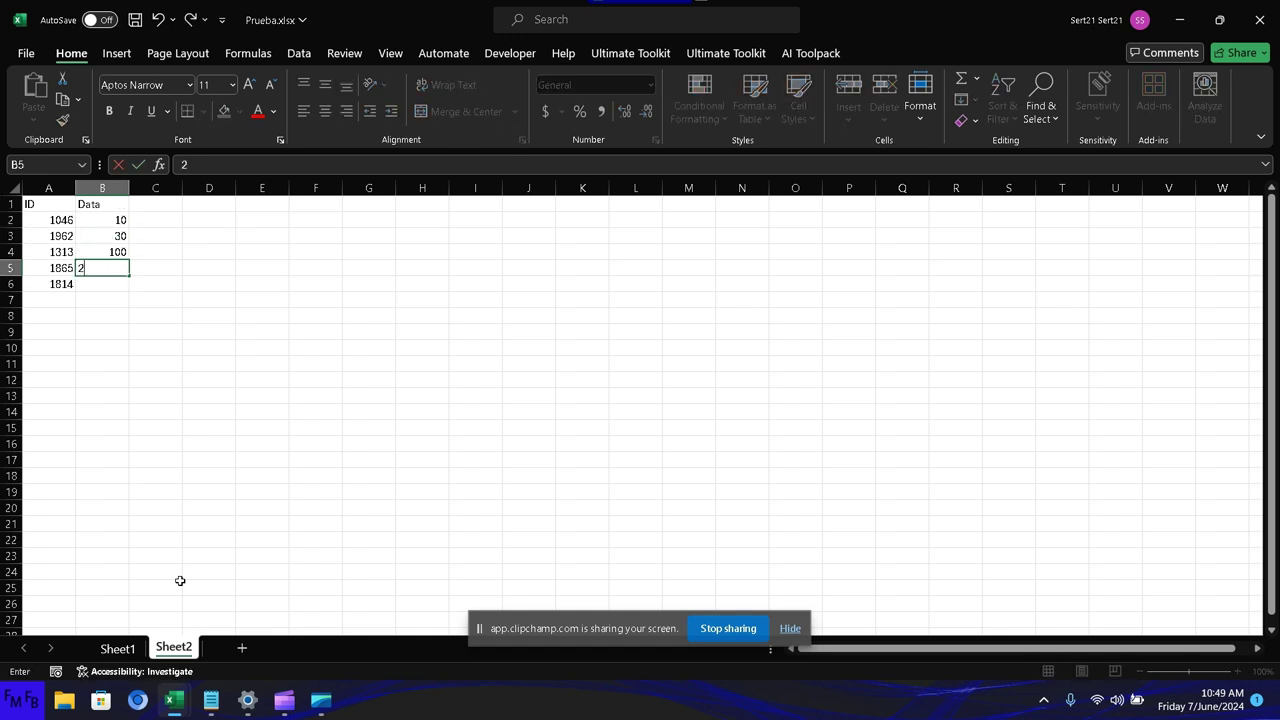
pyautogui.write('00')
pyautogui.press('Return')
pyautogui.write('3')
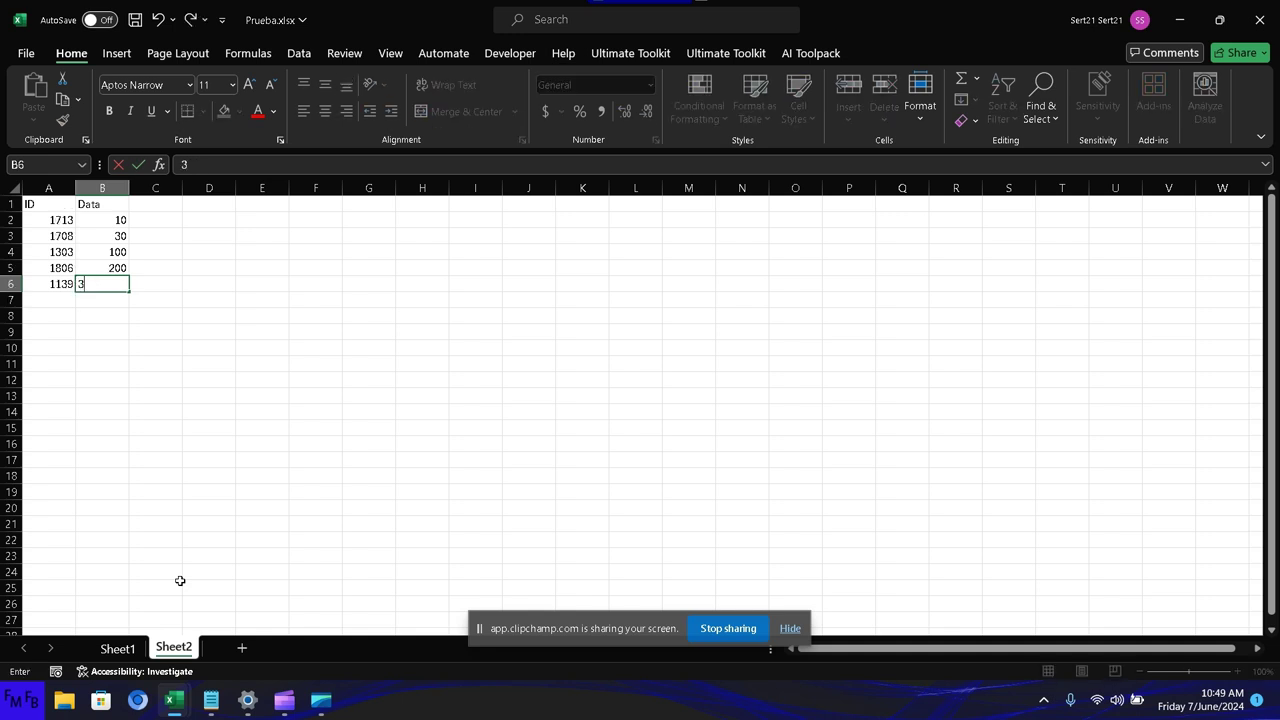
pyautogui.write('00')
pyautogui.press('BackSpace')
pyautogui.press('BackSpace')
pyautogui.press('BackSpace')
pyautogui.write('1000')
pyautogui.press('Return')
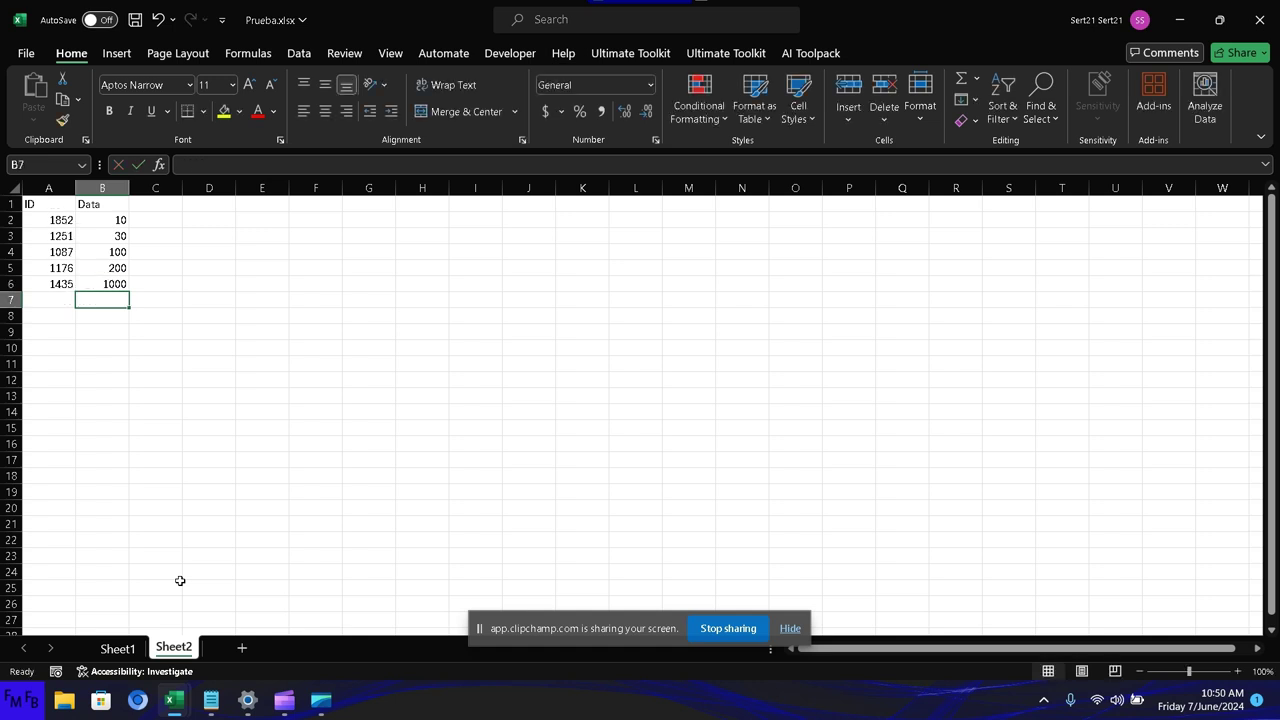
pyautogui.click(117, 648)
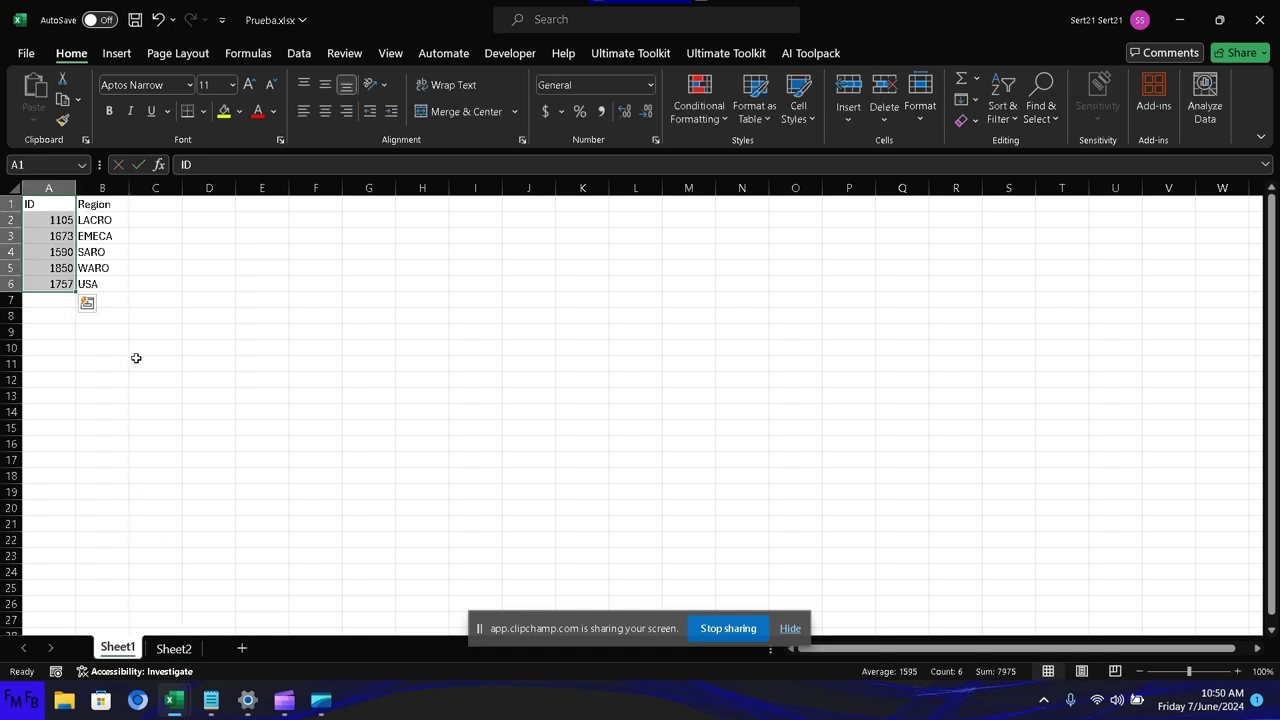
# Format the ID/Region range on Sheet1 as a table with headers
pyautogui.click(61, 251)
pyautogui.hotkey('ctrl', 't')
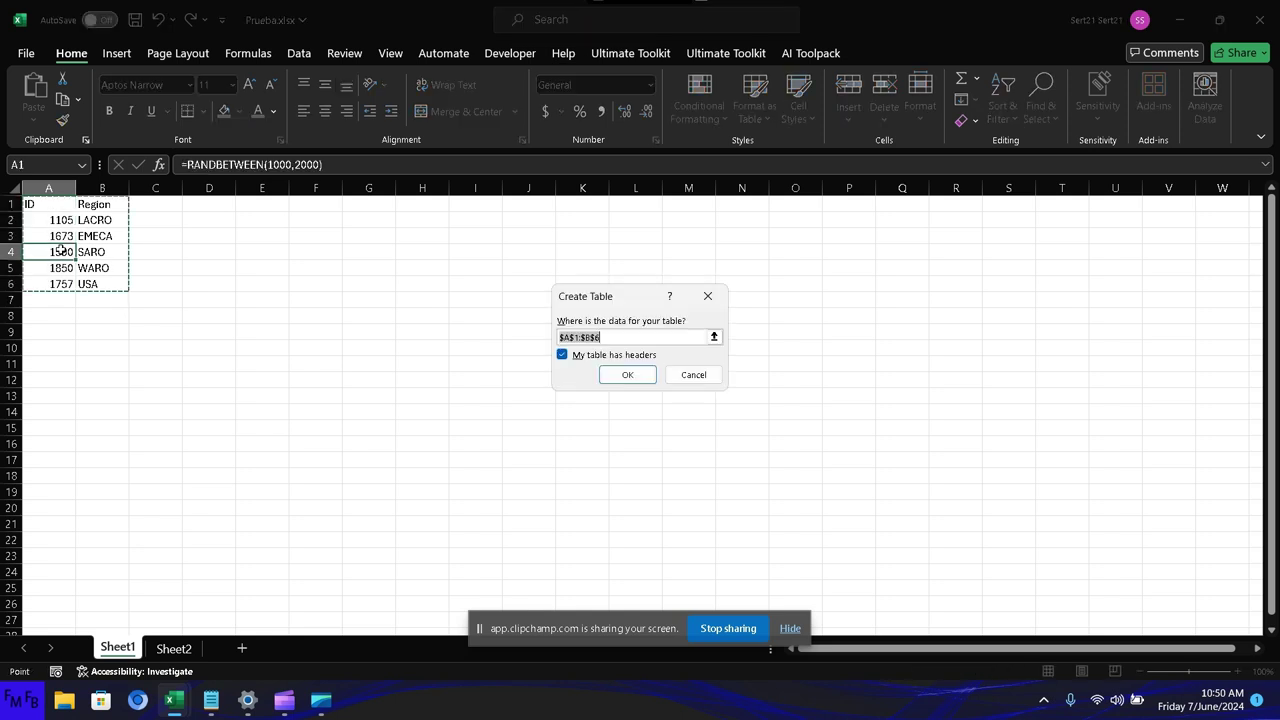
pyautogui.click(623, 374)
# Format the ID/Data range on Sheet2 as a table, then go back to Sheet1
pyautogui.click(178, 653)
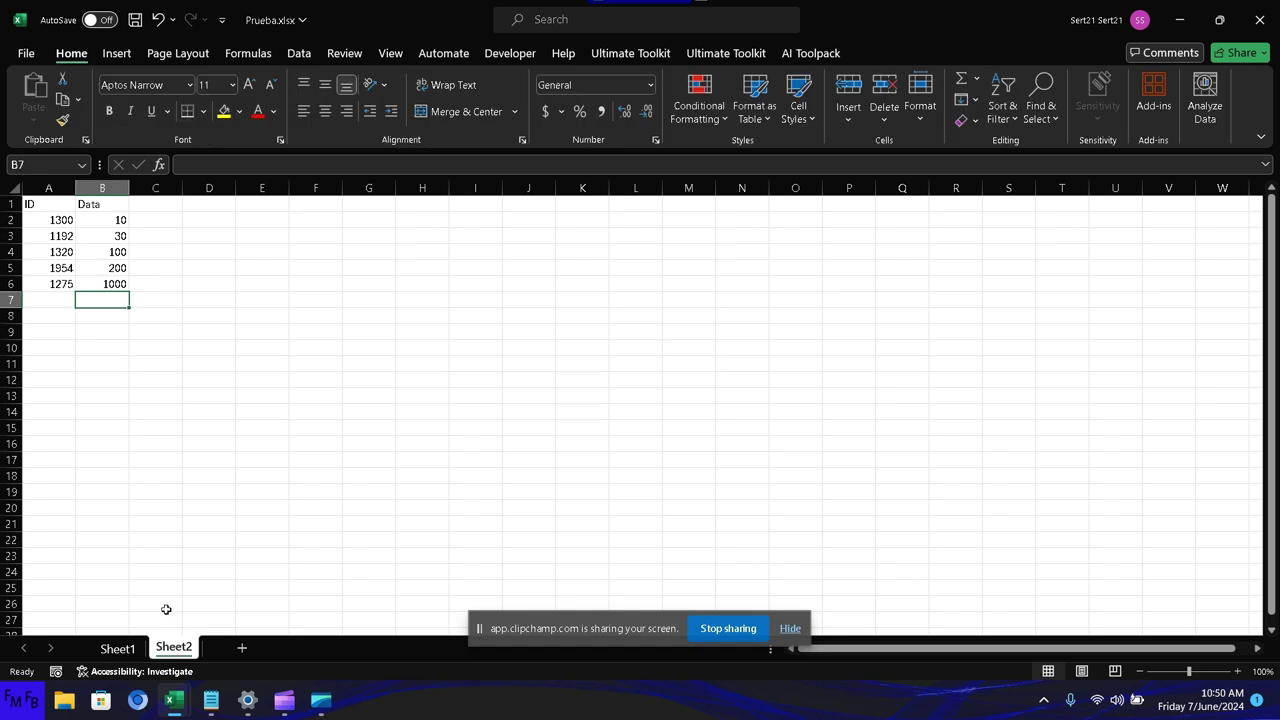
pyautogui.click(97, 284)
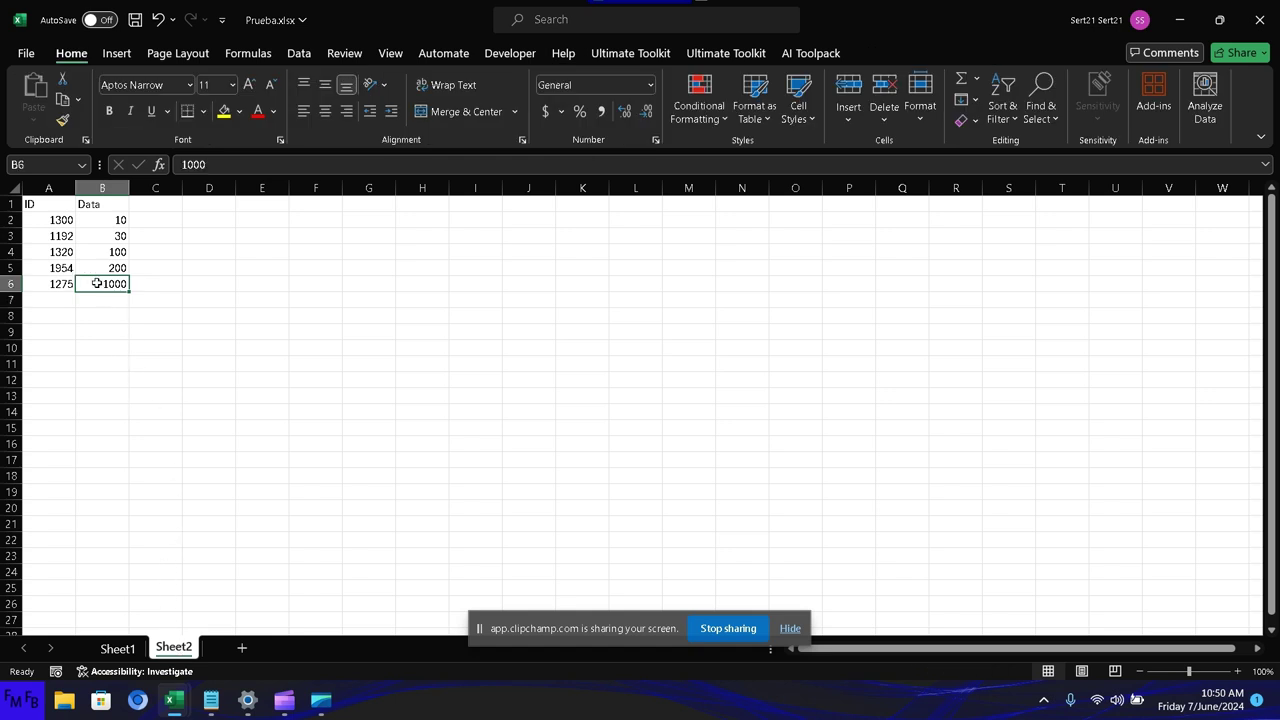
pyautogui.hotkey('ctrl', 't')
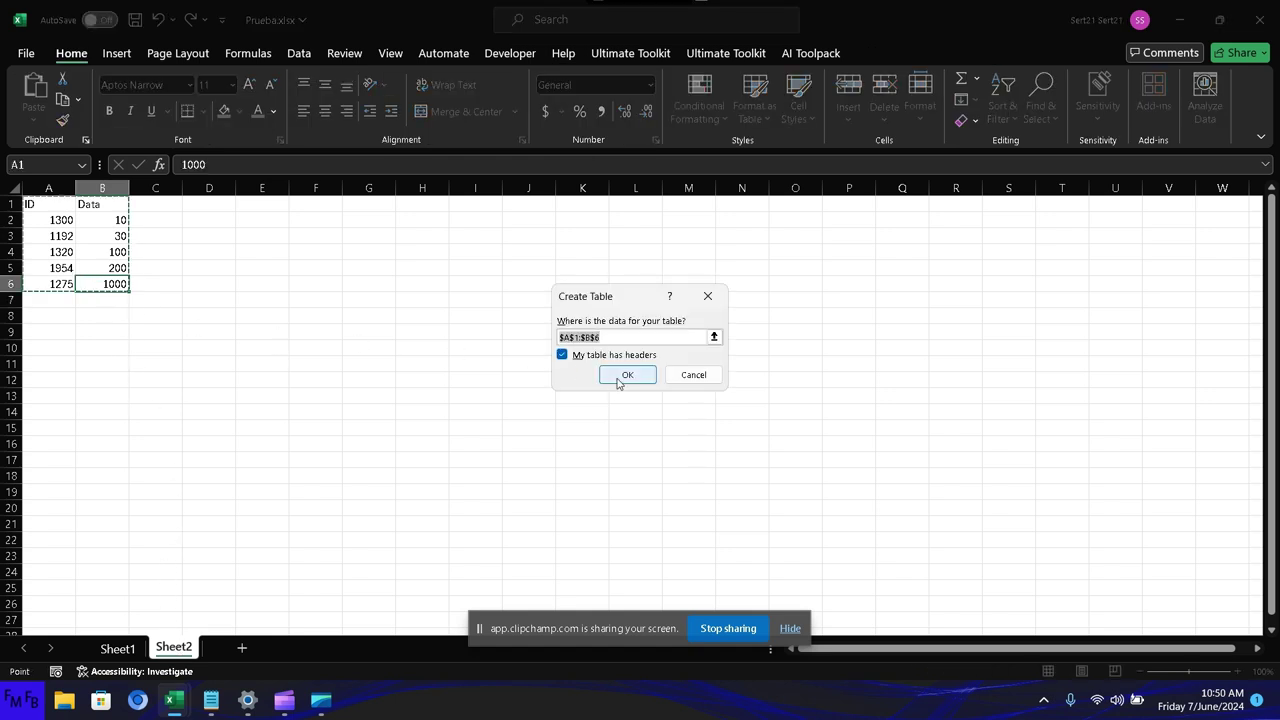
pyautogui.click(618, 381)
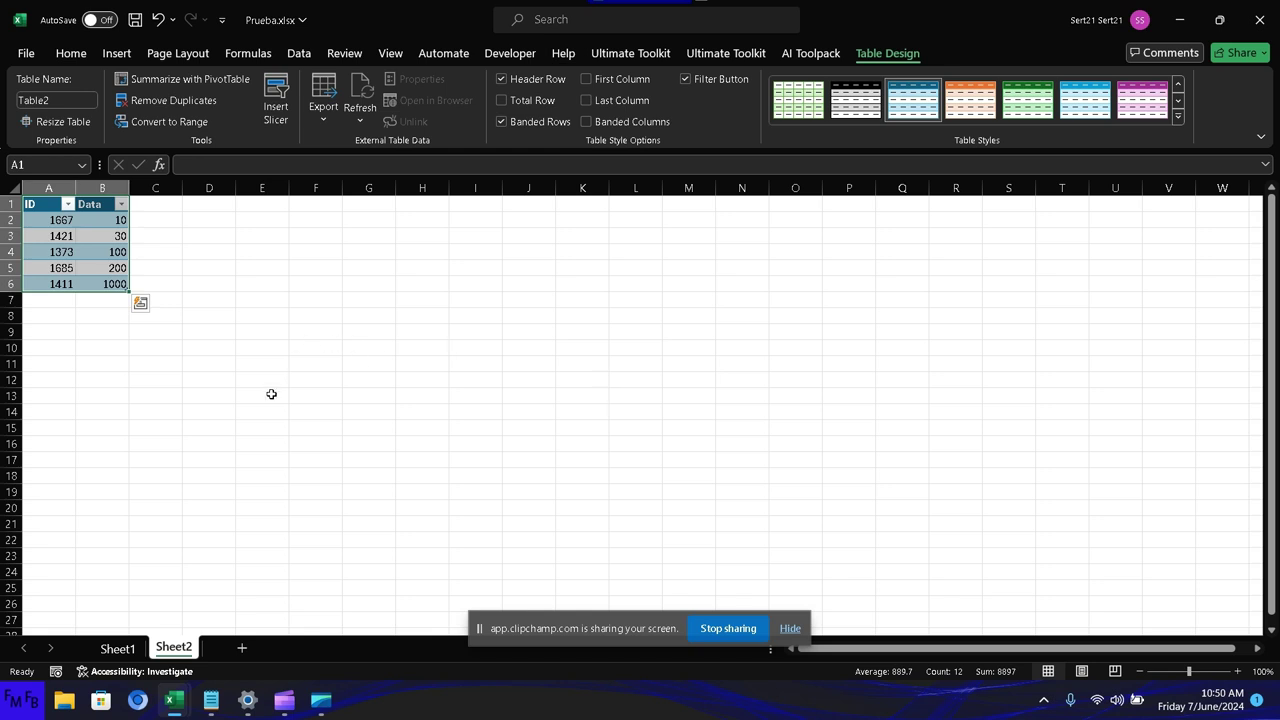
pyautogui.click(120, 648)
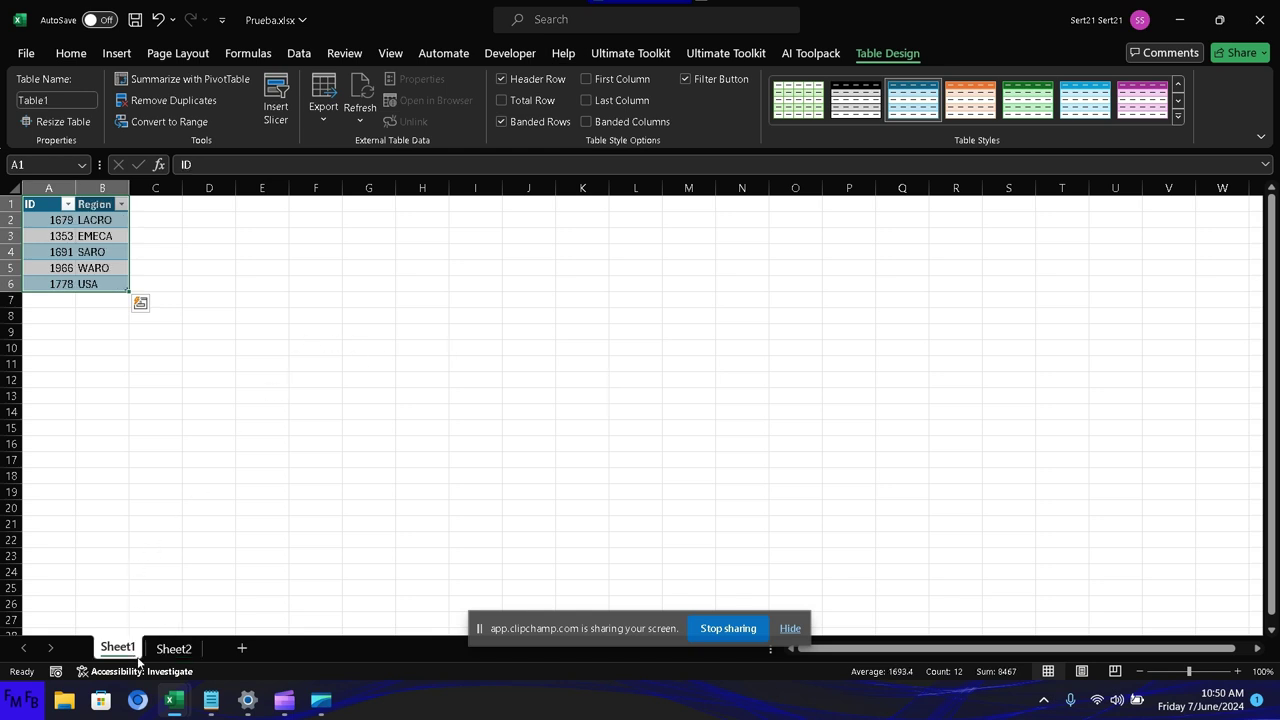
pyautogui.click(83, 250)
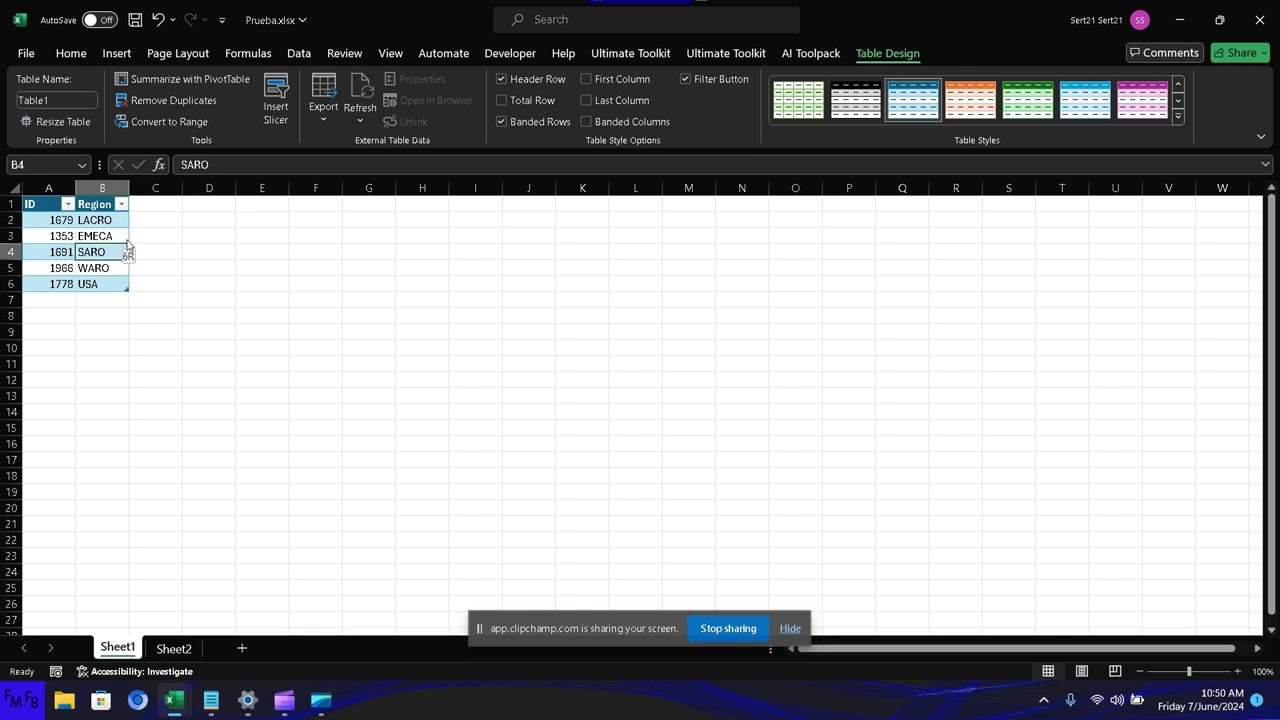
pyautogui.moveTo(83, 250); pyautogui.dragTo(201, 264)
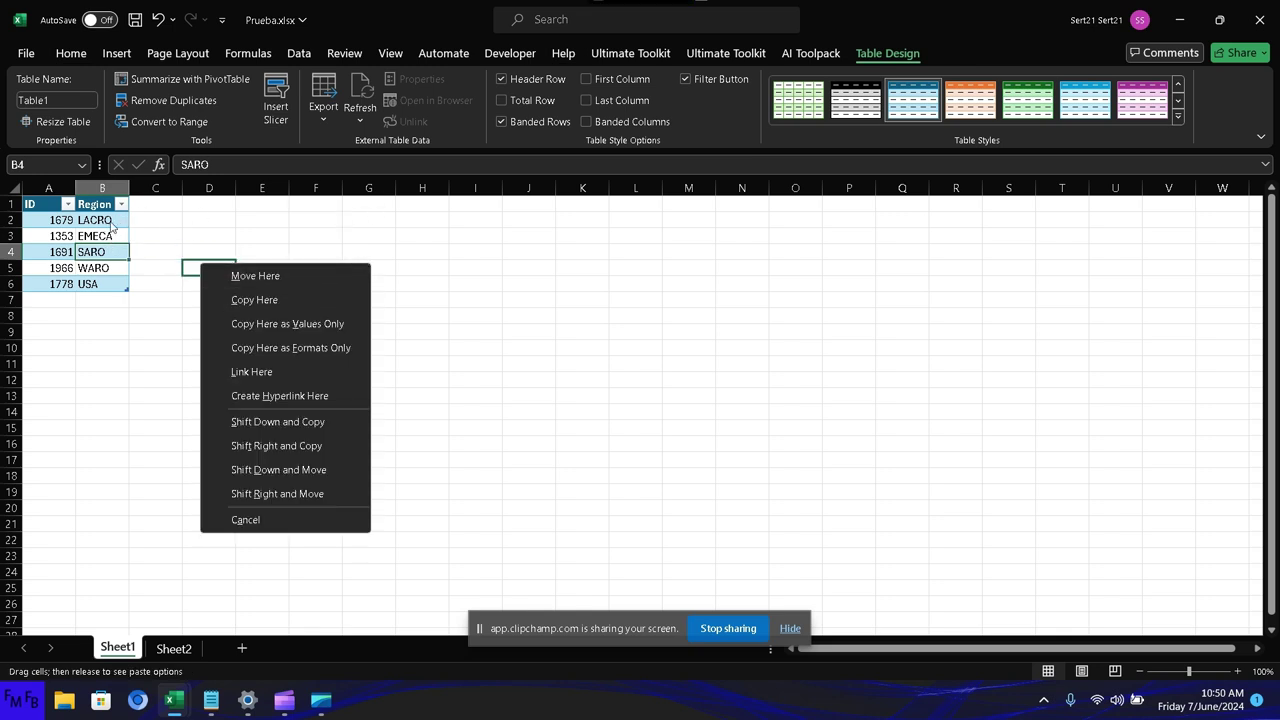
pyautogui.press('Escape')
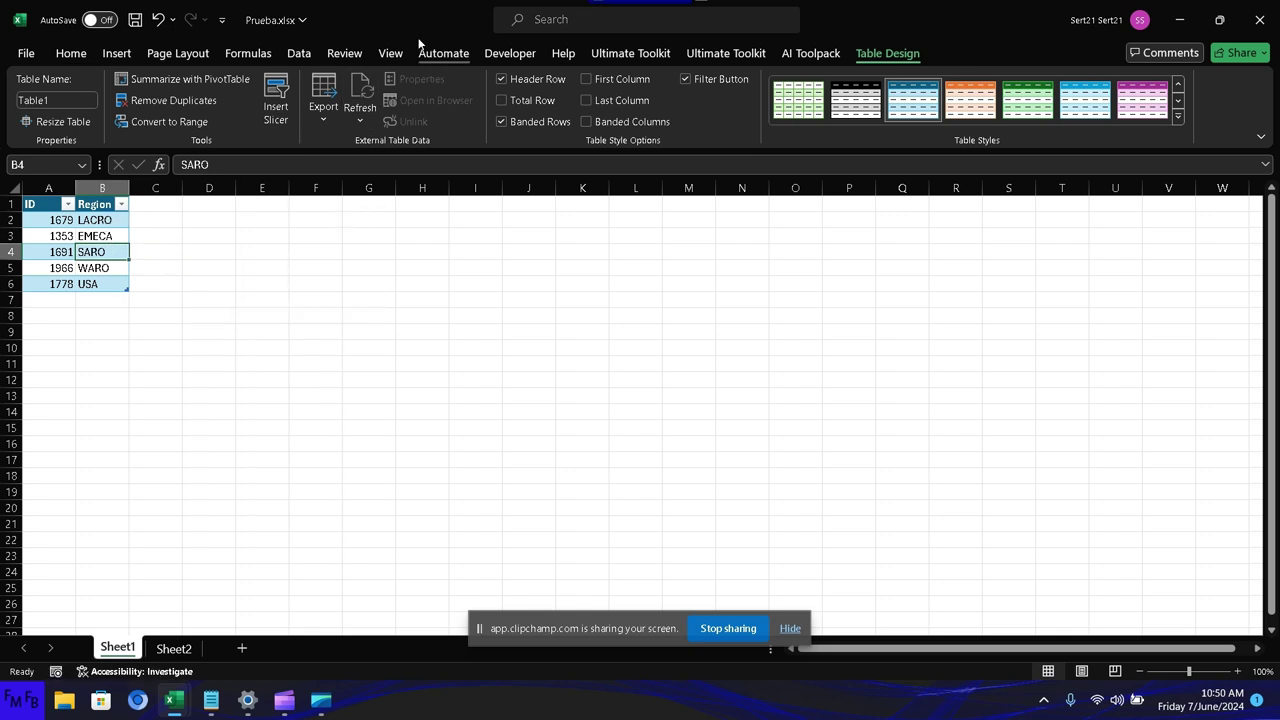
# Insert a PivotTable from Table1 on a new worksheet
pyautogui.click(120, 54)
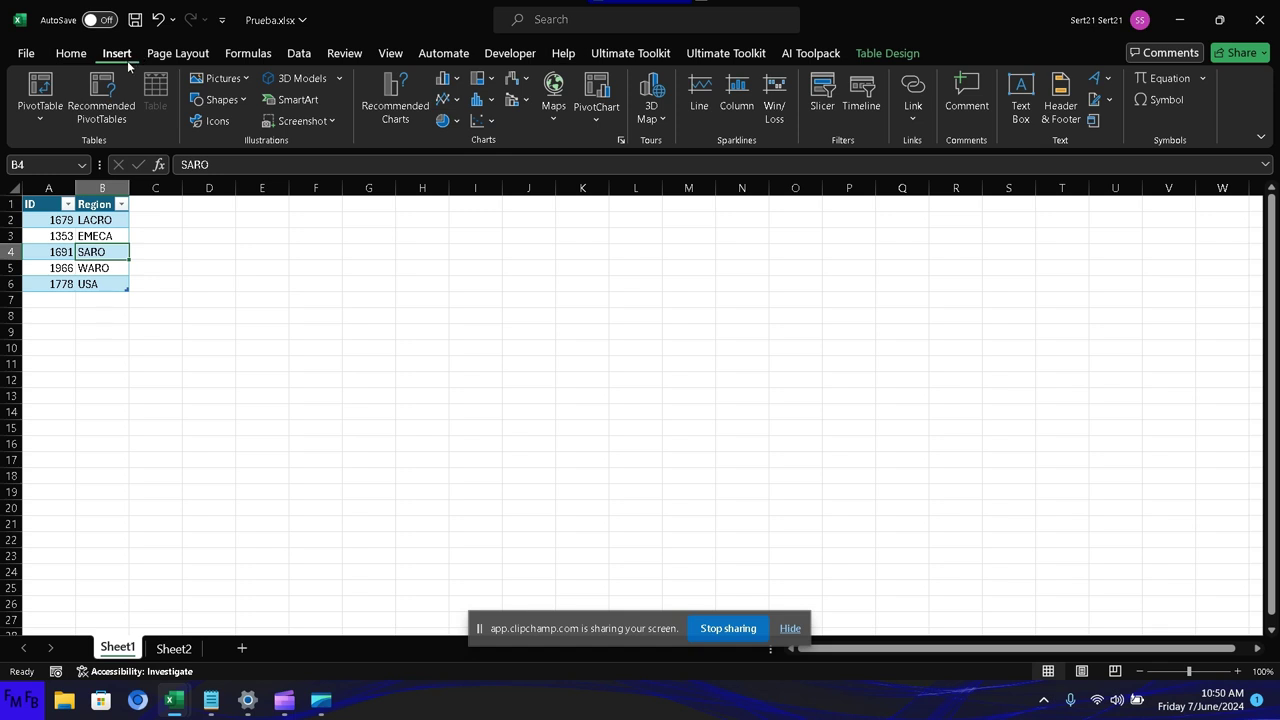
pyautogui.click(40, 112)
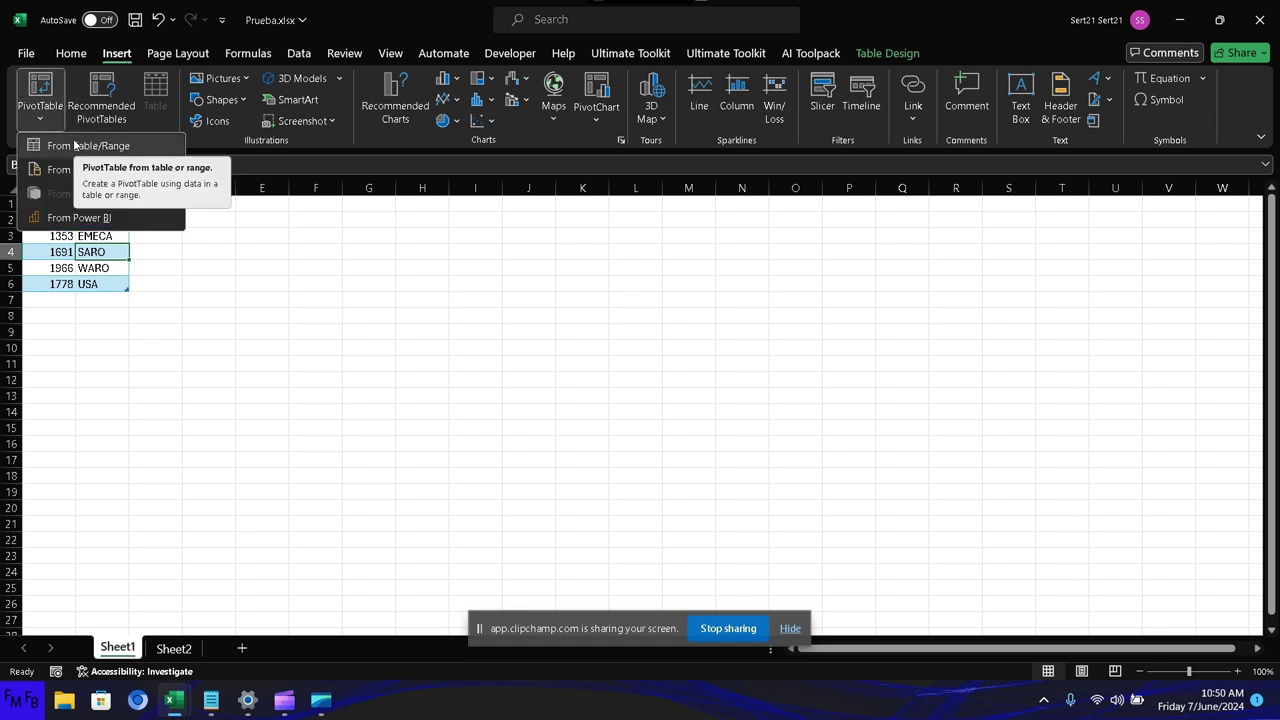
pyautogui.click(74, 145)
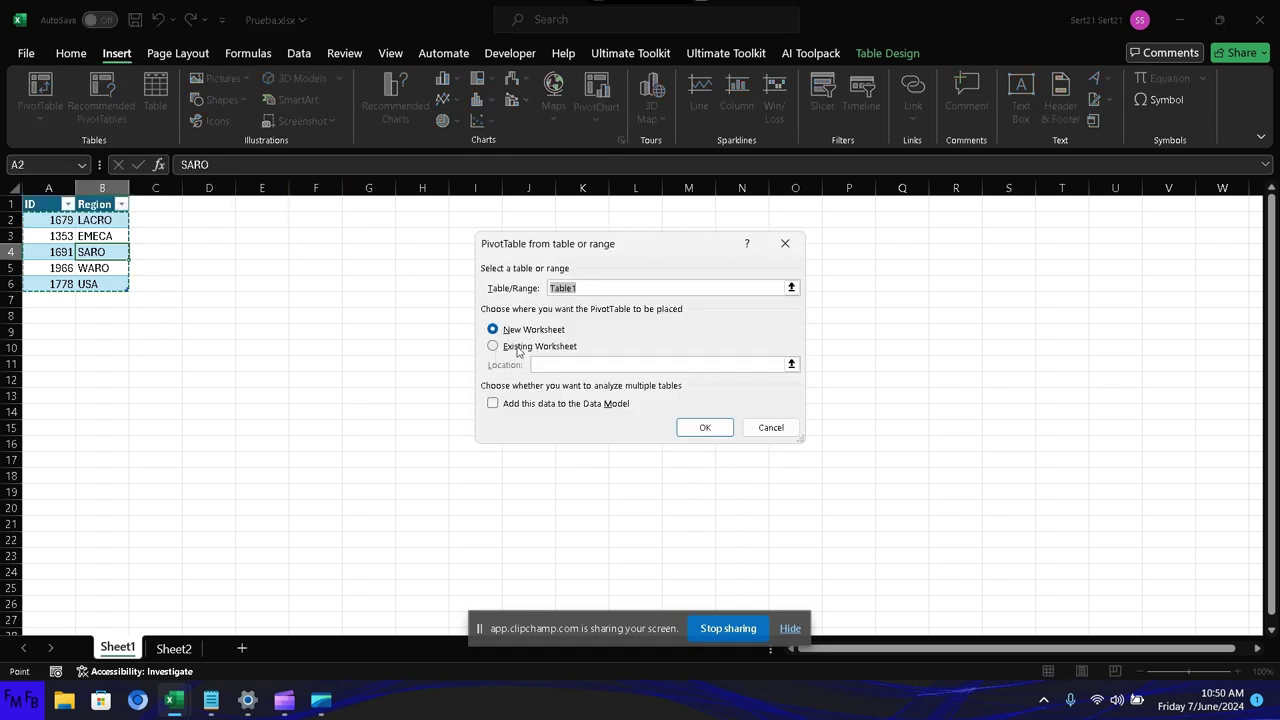
pyautogui.click(704, 427)
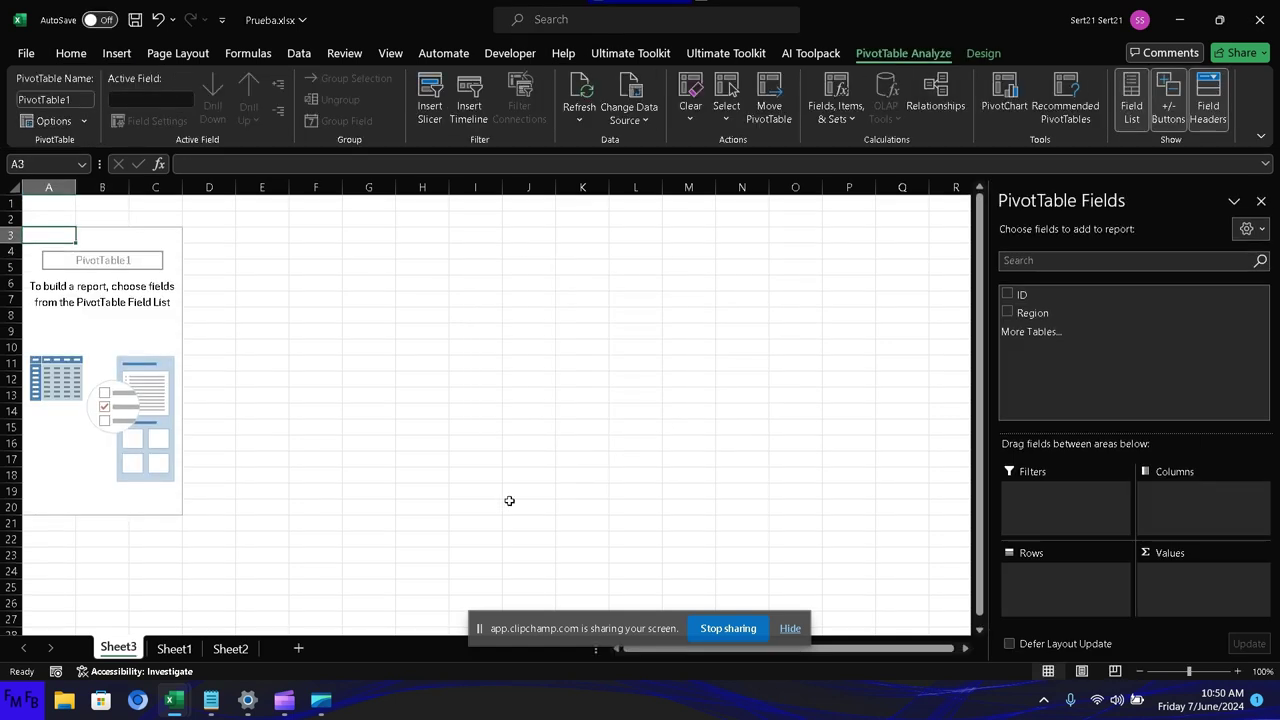
# Rename the new sheet to 'Pivot Table'
pyautogui.doubleClick(118, 648)
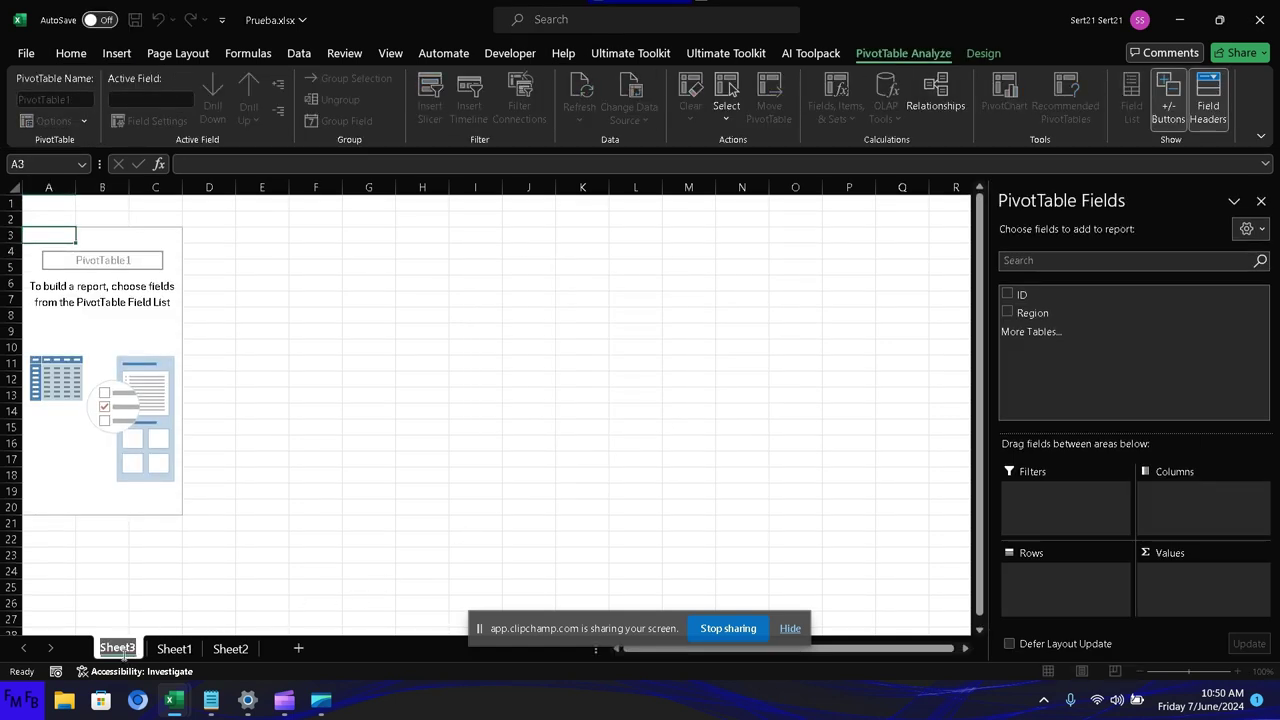
pyautogui.write('Pivot')
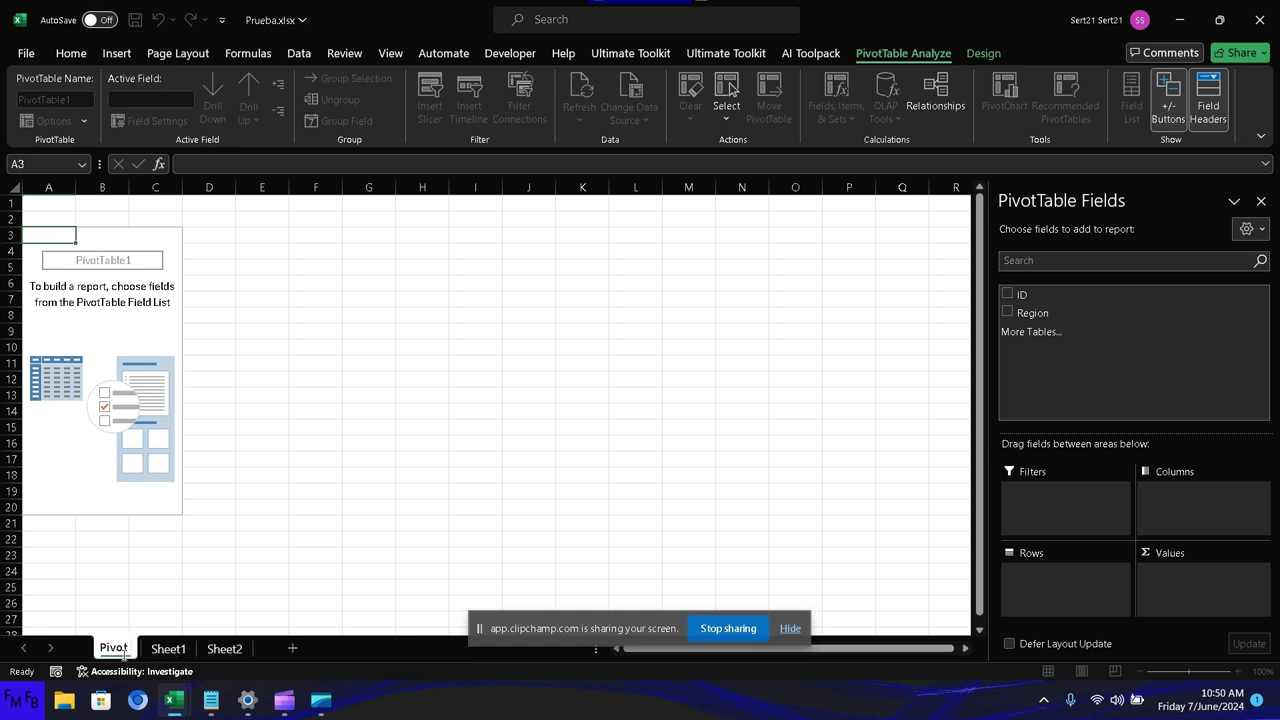
pyautogui.write(' Table')
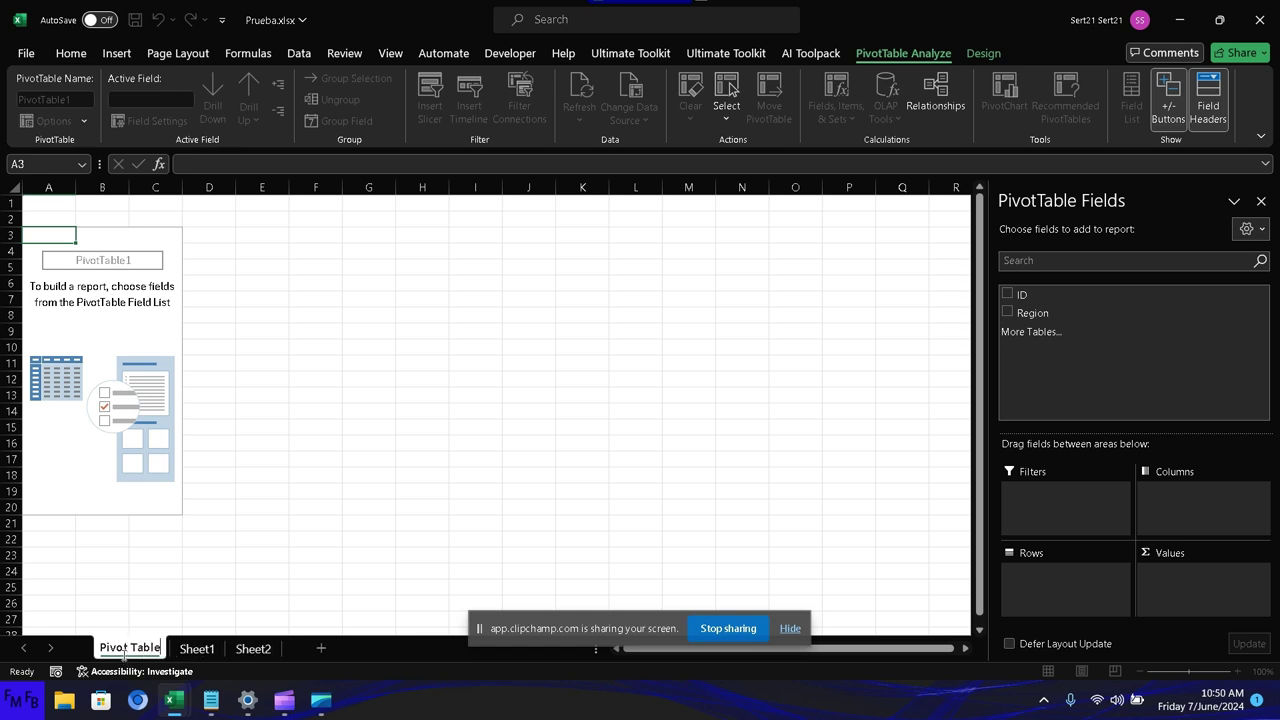
pyautogui.press('Return')
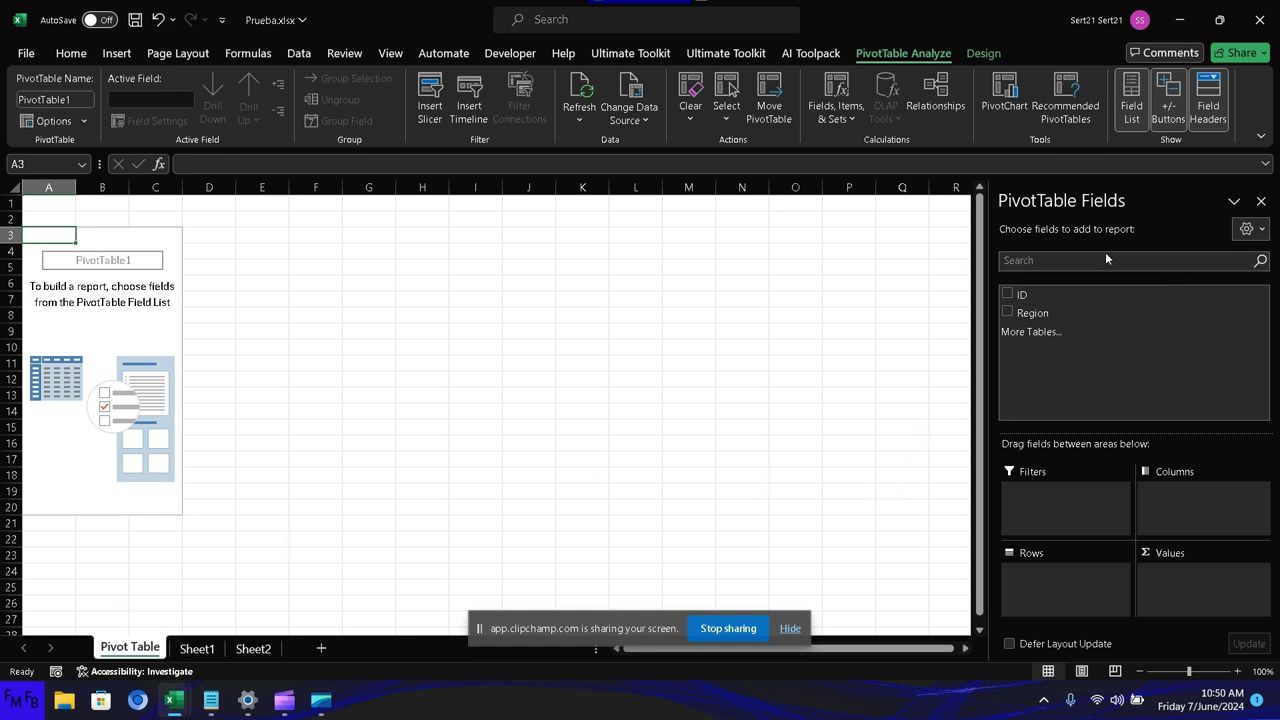
pyautogui.moveTo(1110, 294)
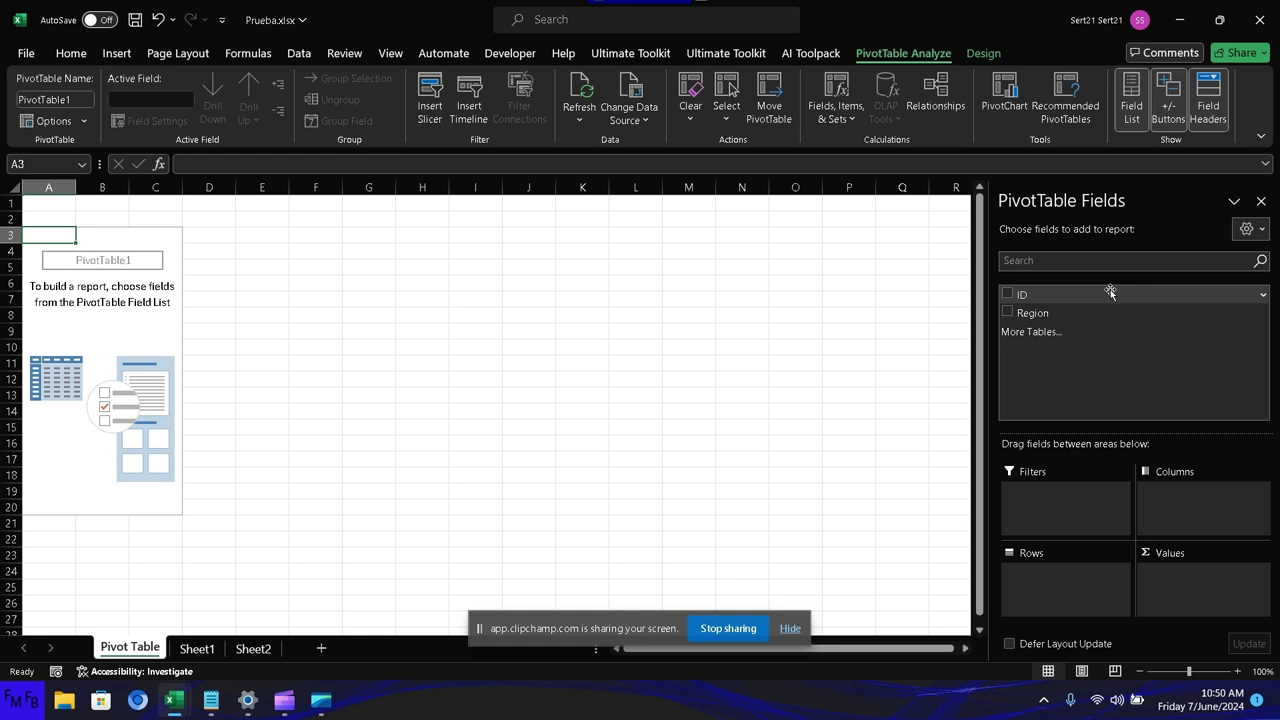
# Create a Data Model PivotTable with both Table1 and Table2, expanding each table's fields
pyautogui.click(1048, 332)
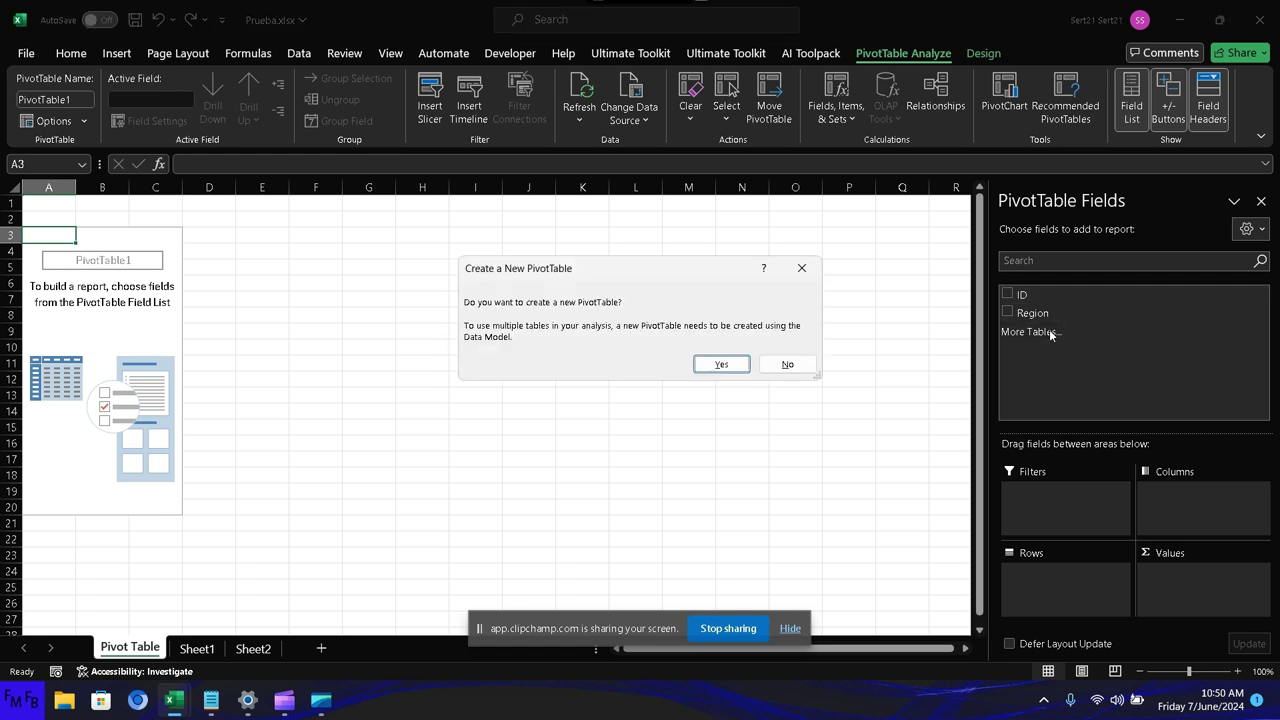
pyautogui.click(719, 366)
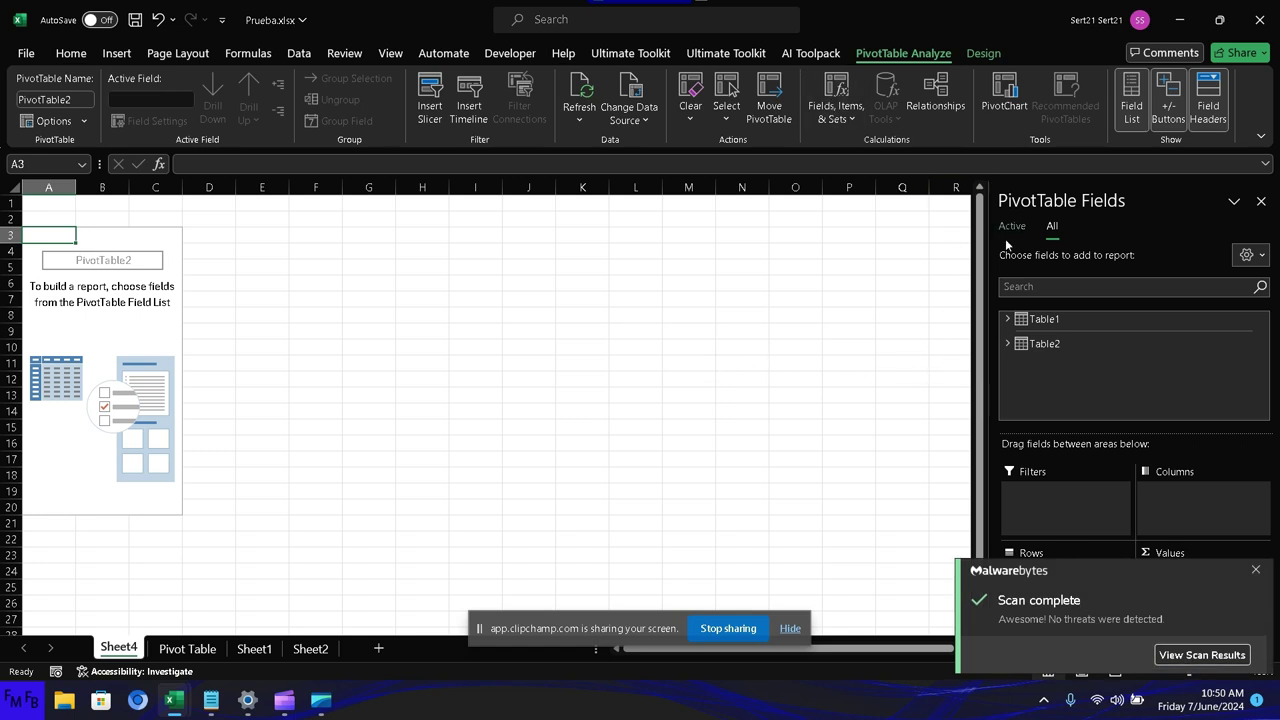
pyautogui.click(1012, 317)
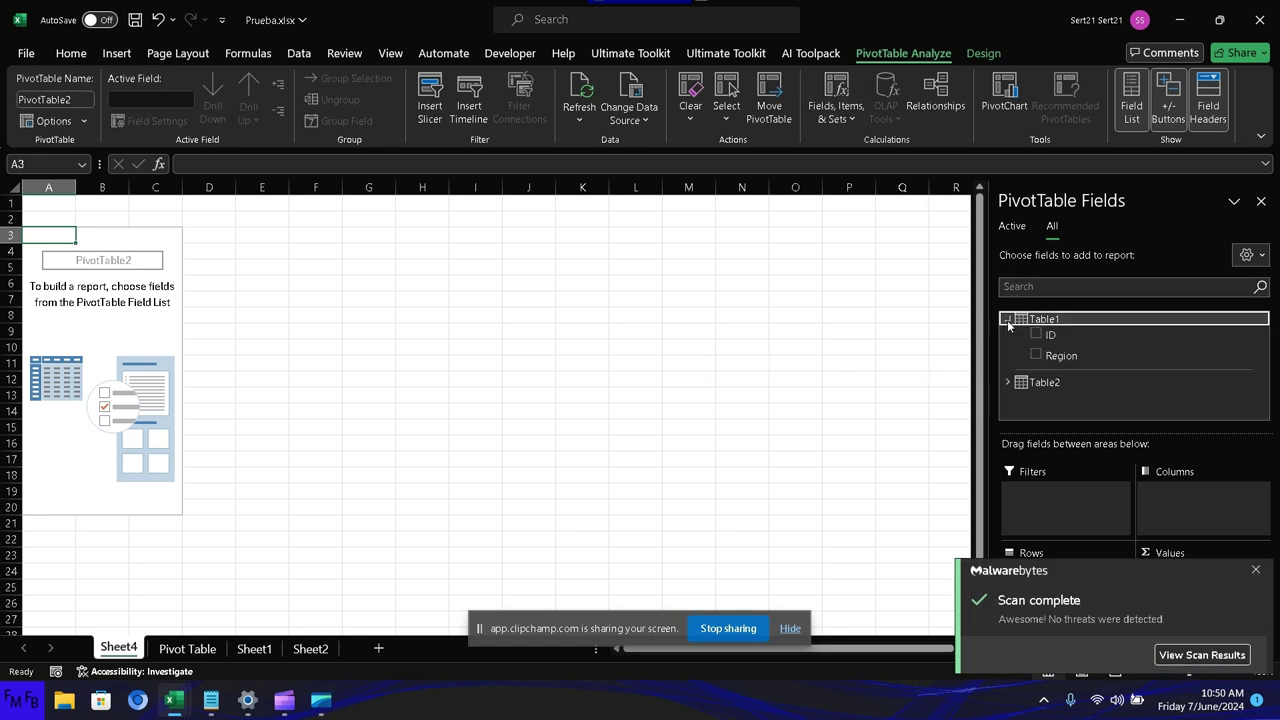
pyautogui.click(1008, 383)
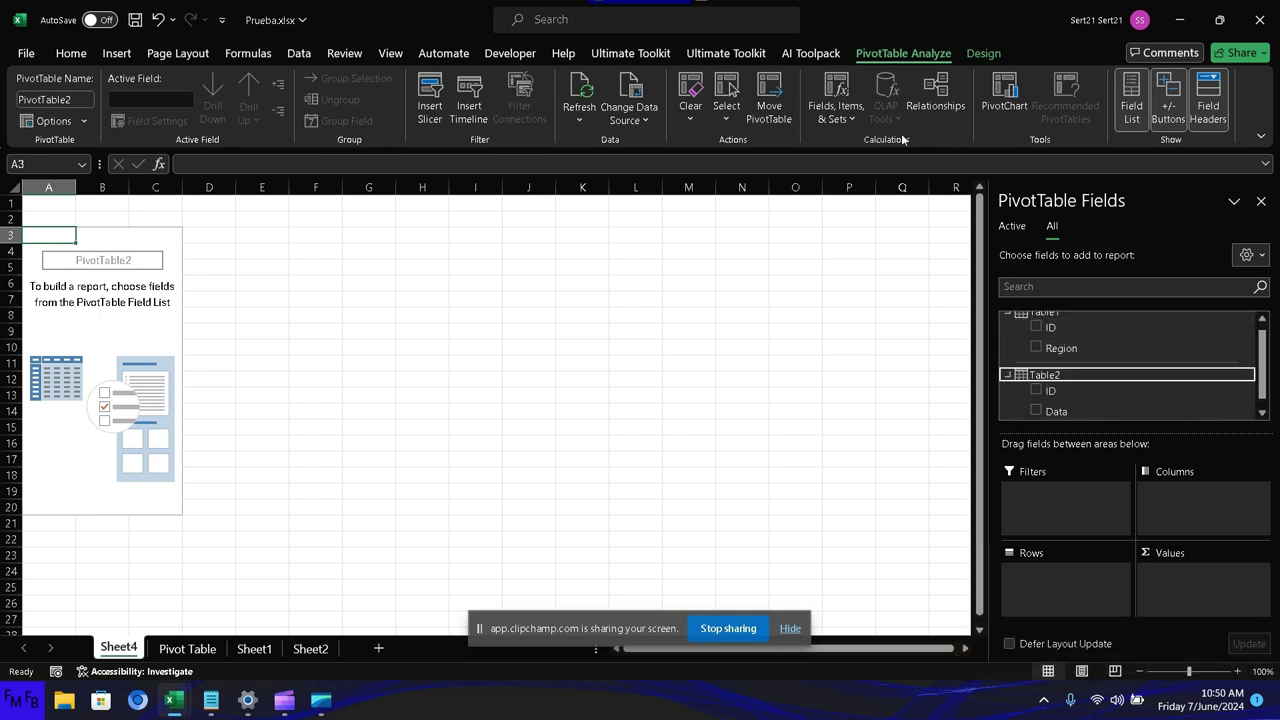
pyautogui.click(886, 55)
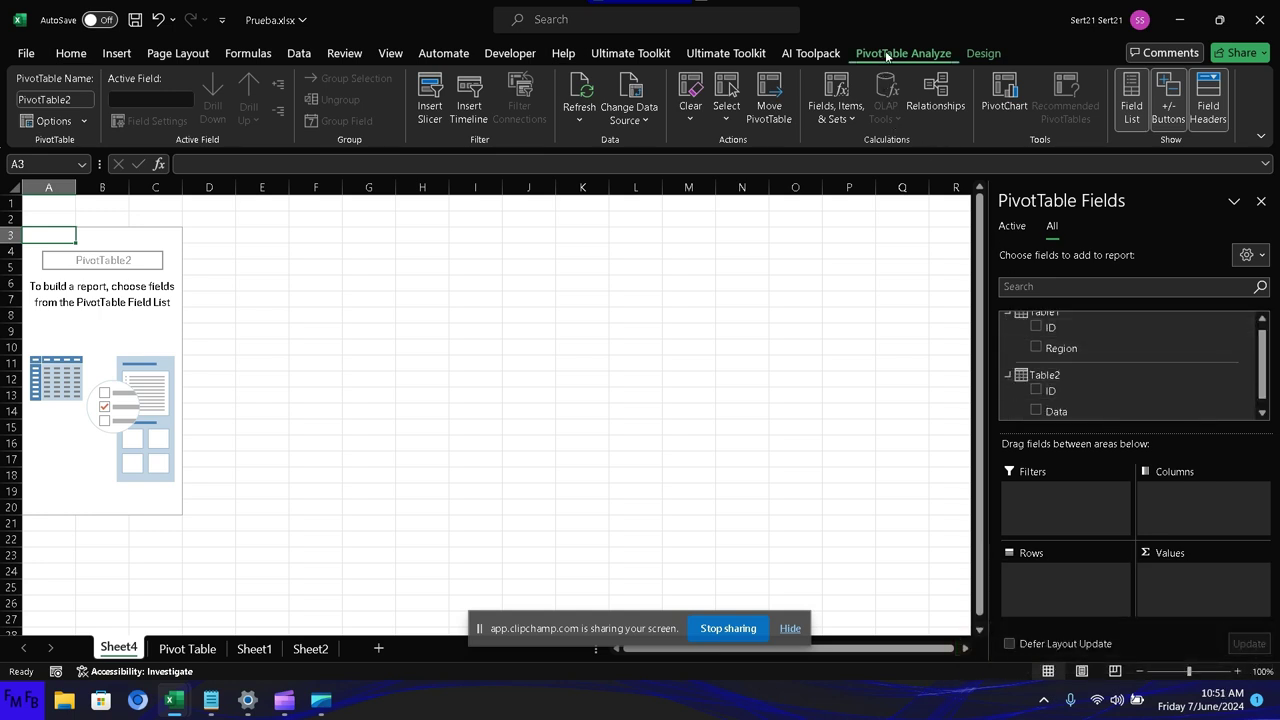
pyautogui.click(927, 90)
# Create a new relationship linking Table1's ID column to Table2's ID column
pyautogui.click(886, 196)
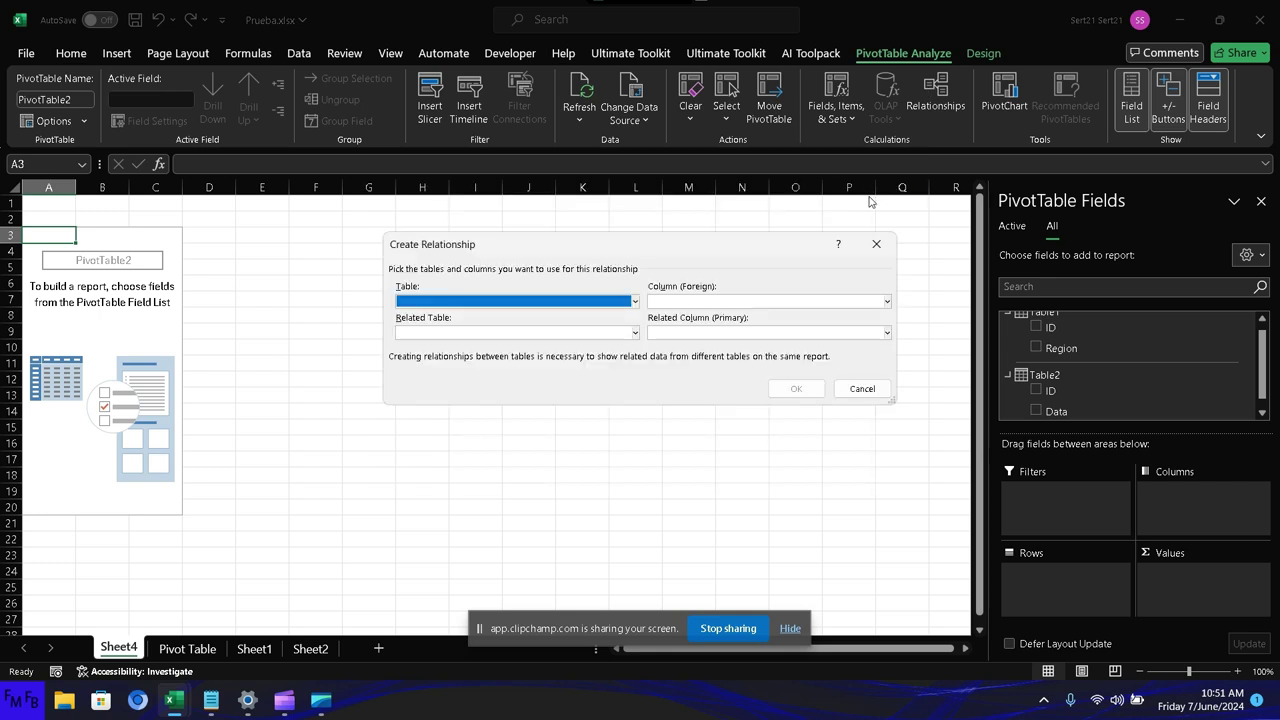
pyautogui.click(634, 306)
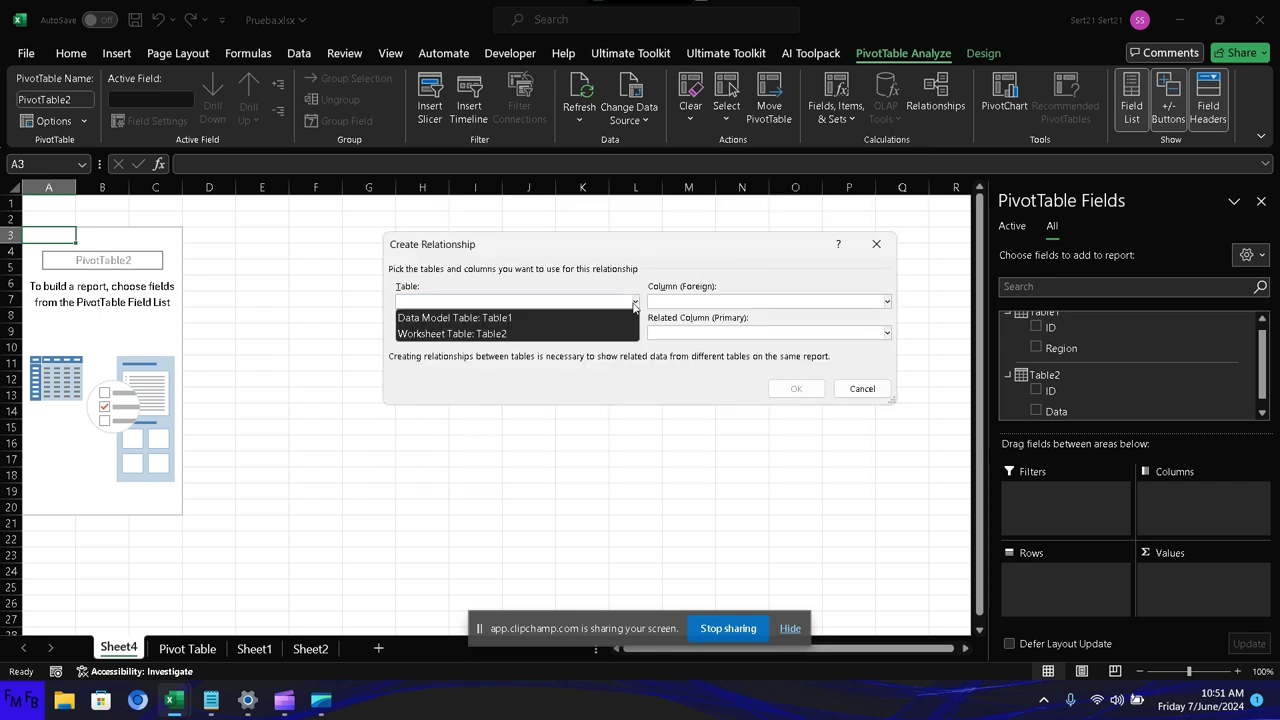
pyautogui.click(614, 316)
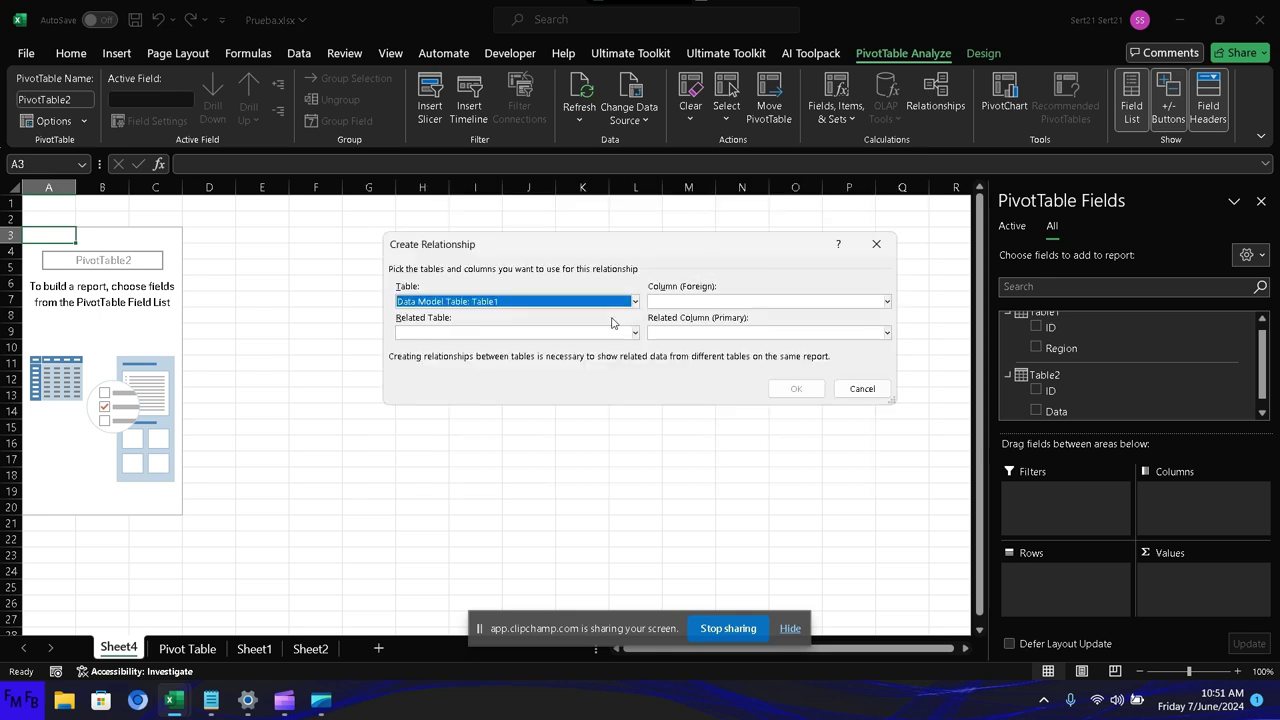
pyautogui.click(676, 301)
pyautogui.click(676, 317)
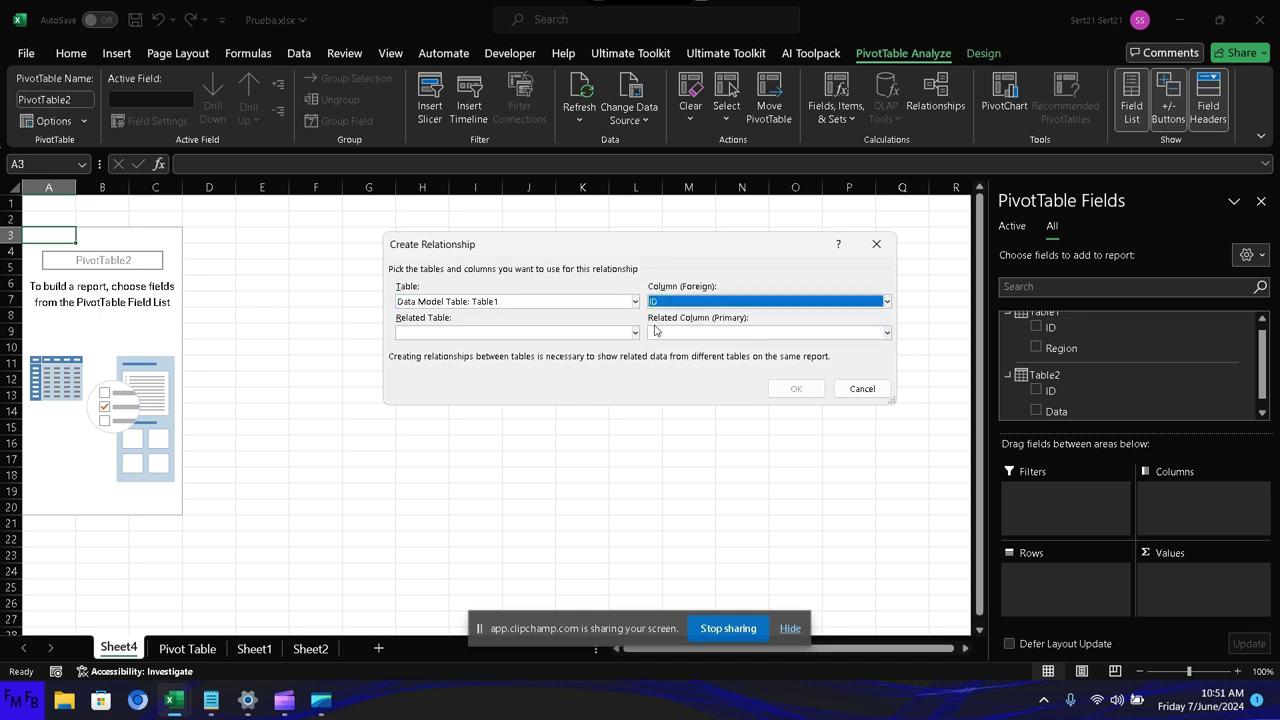
pyautogui.click(634, 338)
pyautogui.click(614, 365)
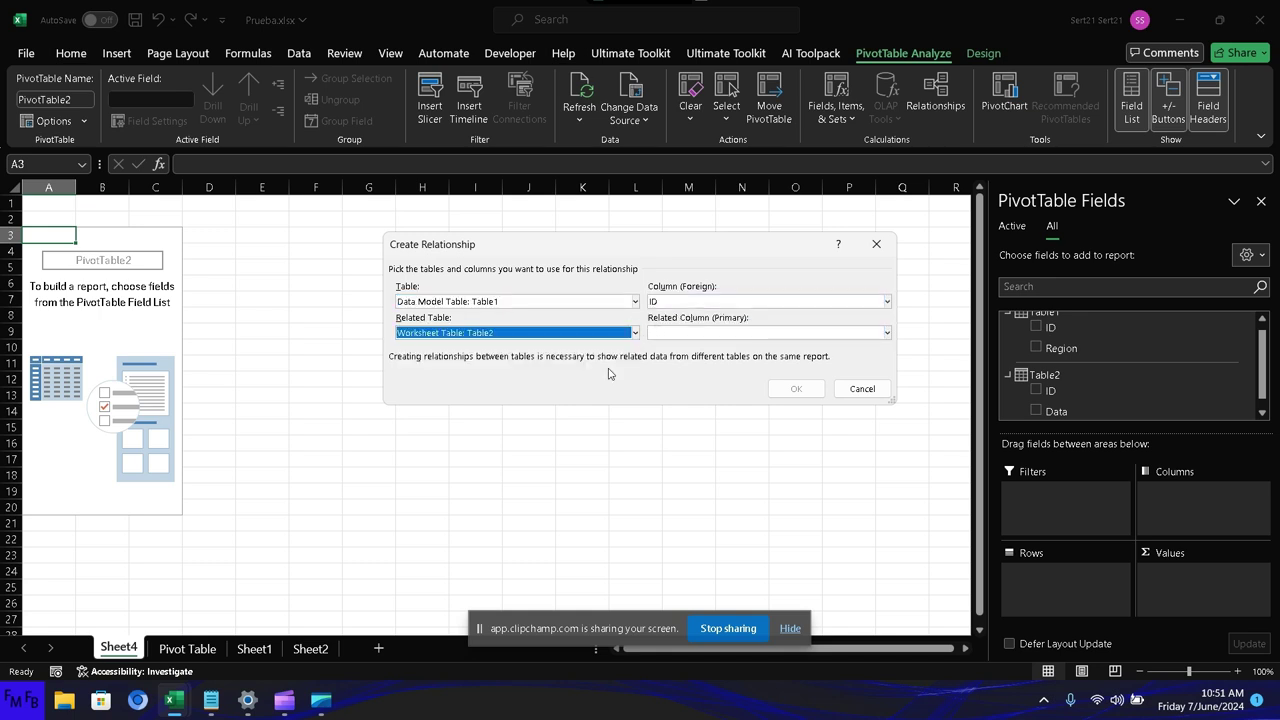
pyautogui.click(660, 334)
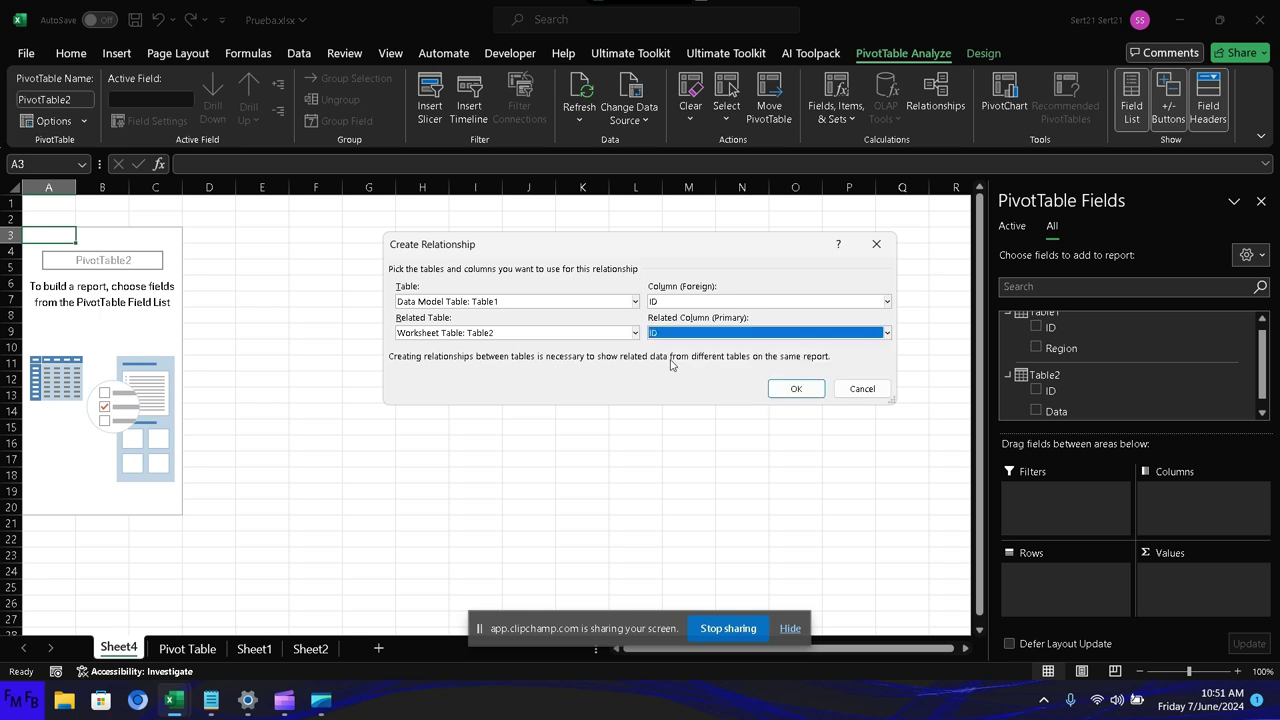
pyautogui.click(672, 364)
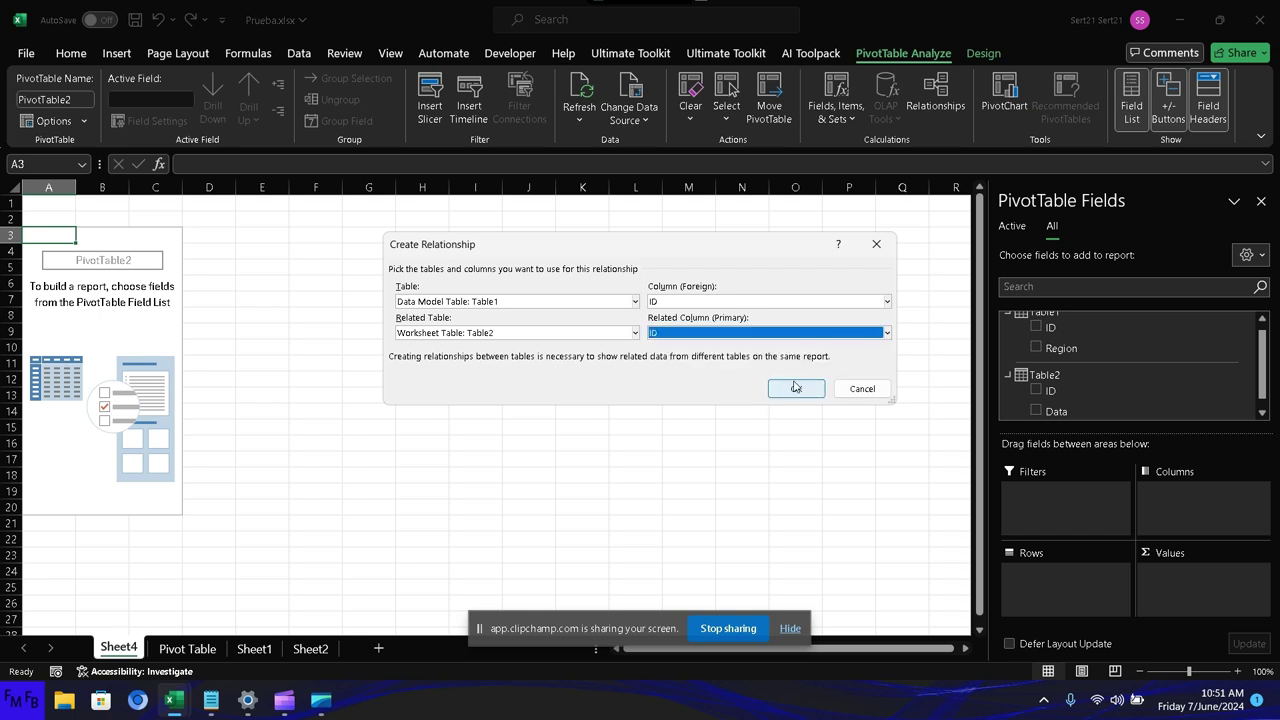
pyautogui.click(795, 387)
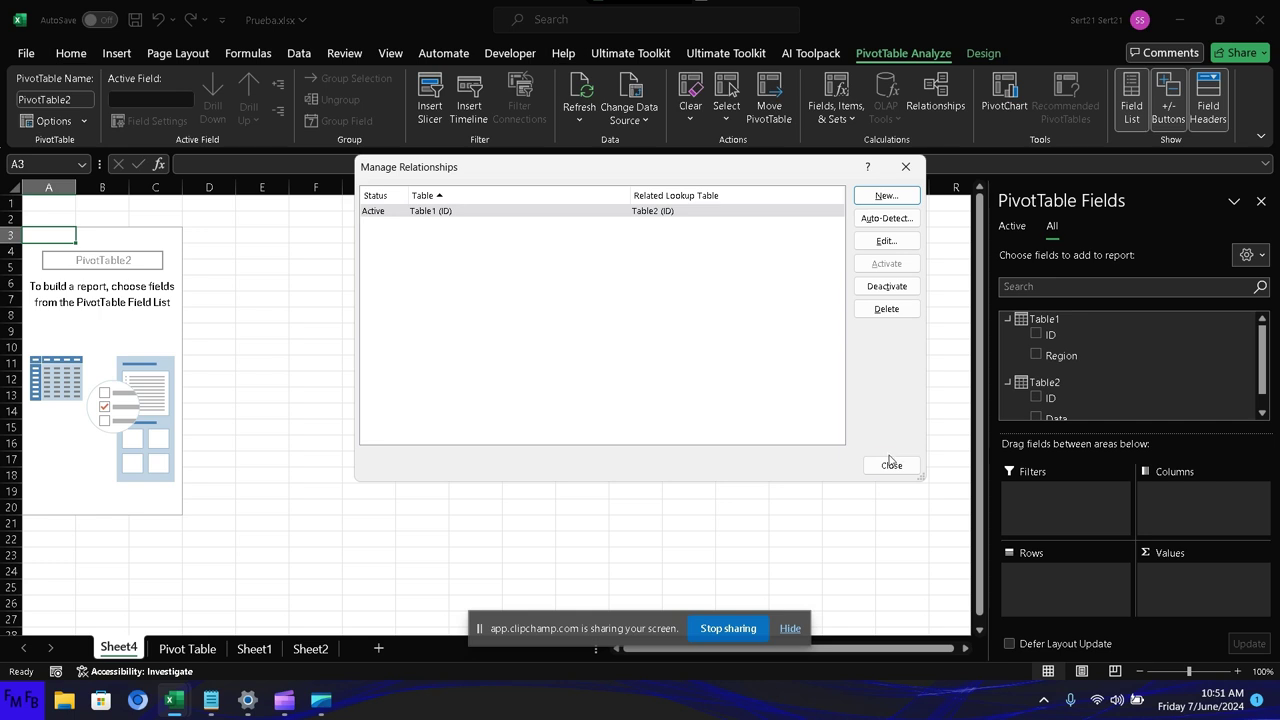
pyautogui.click(890, 463)
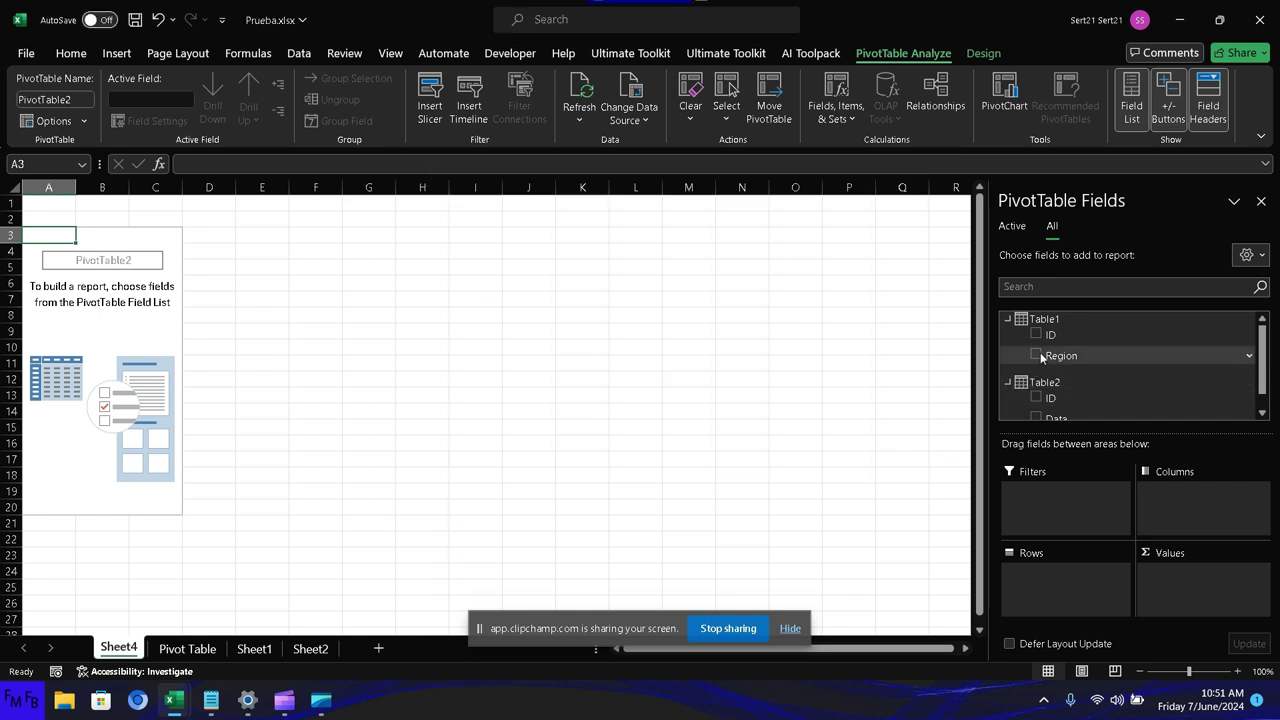
# Put Region in the Rows area and Data in Values as Sum of Data
pyautogui.moveTo(1041, 357); pyautogui.dragTo(1041, 571)
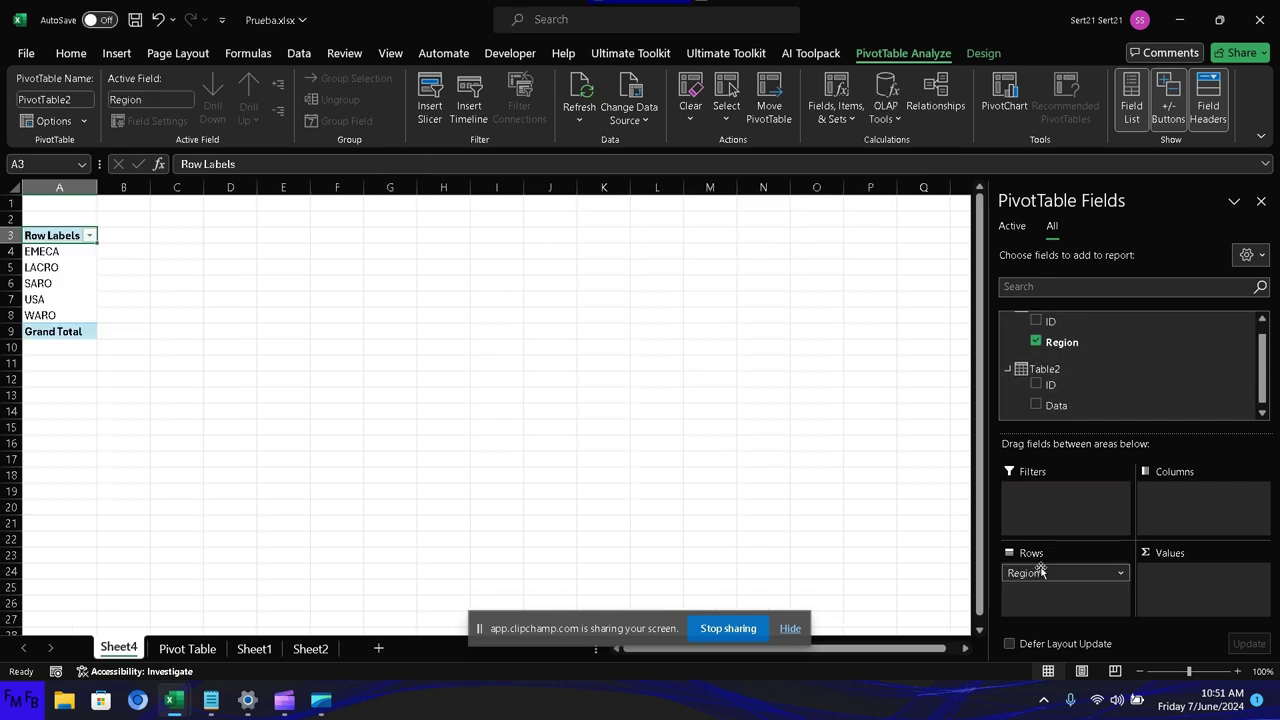
pyautogui.moveTo(1055, 403); pyautogui.dragTo(1178, 570)
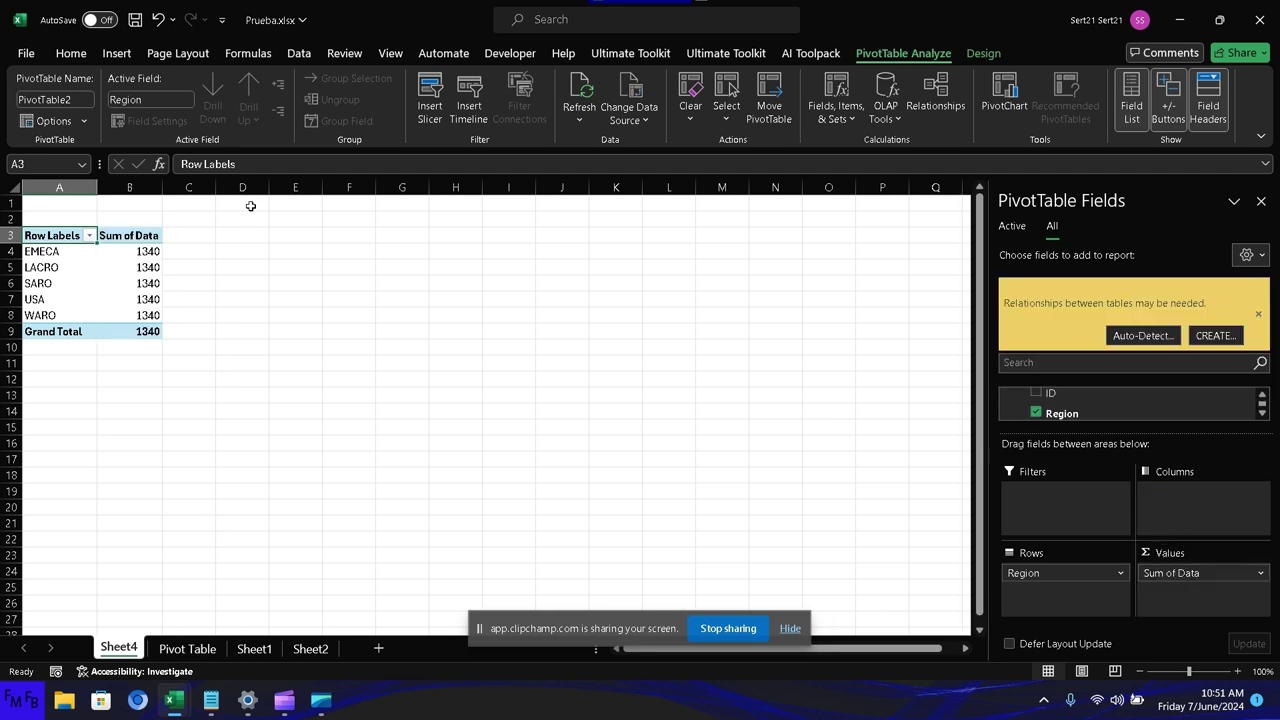